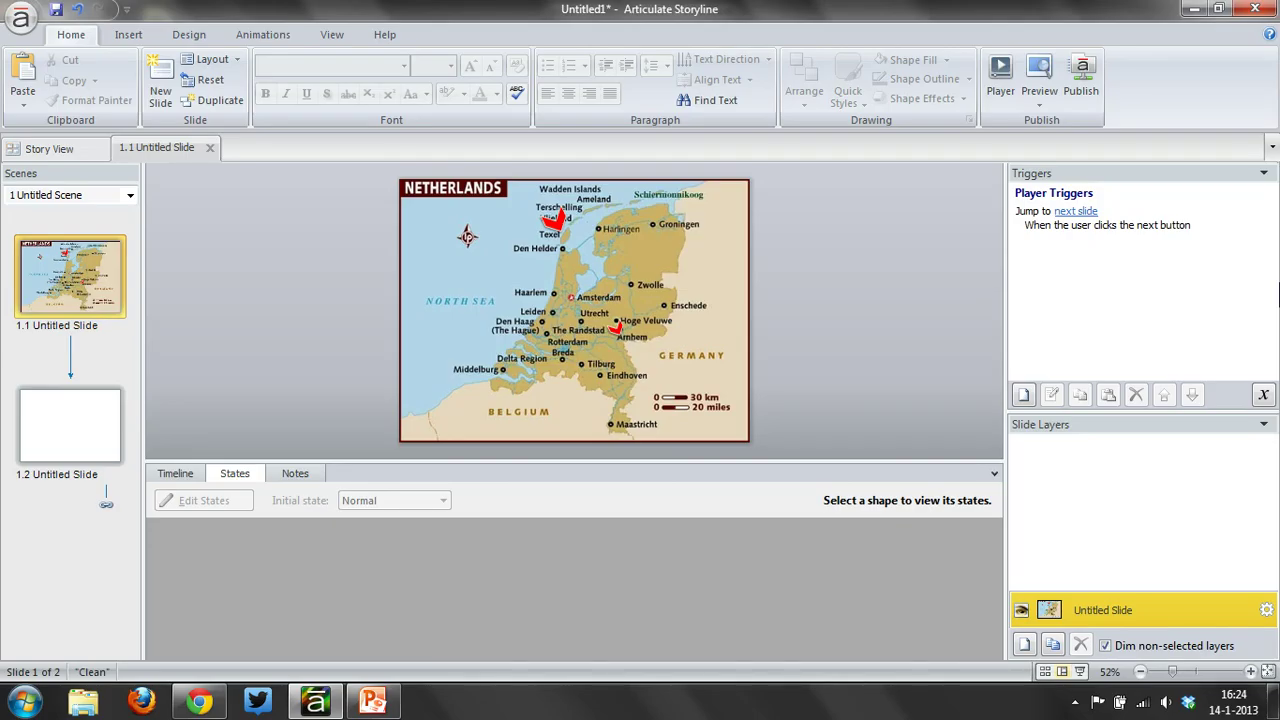
# Browse the Insert tab's Button gallery of button, check box and radio styles without inserting anything
pyautogui.click(129, 38)
pyautogui.click(805, 101)
pyautogui.click(805, 101)
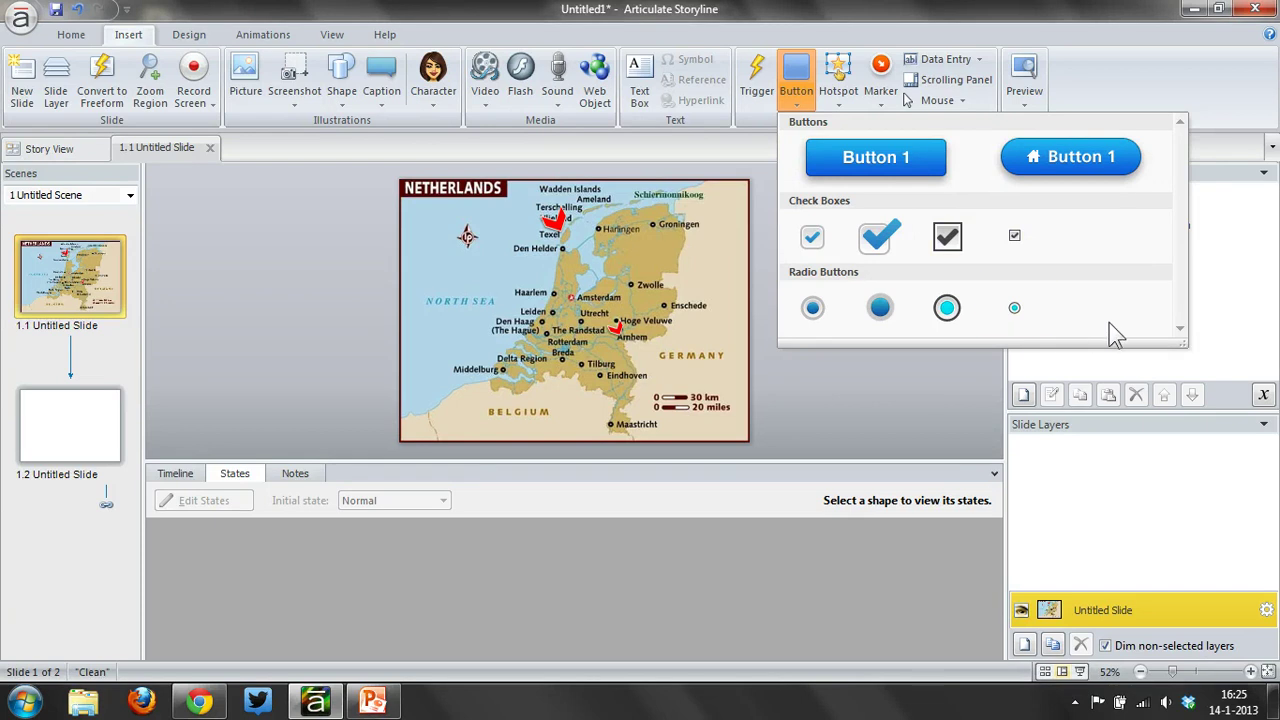
pyautogui.click(303, 321)
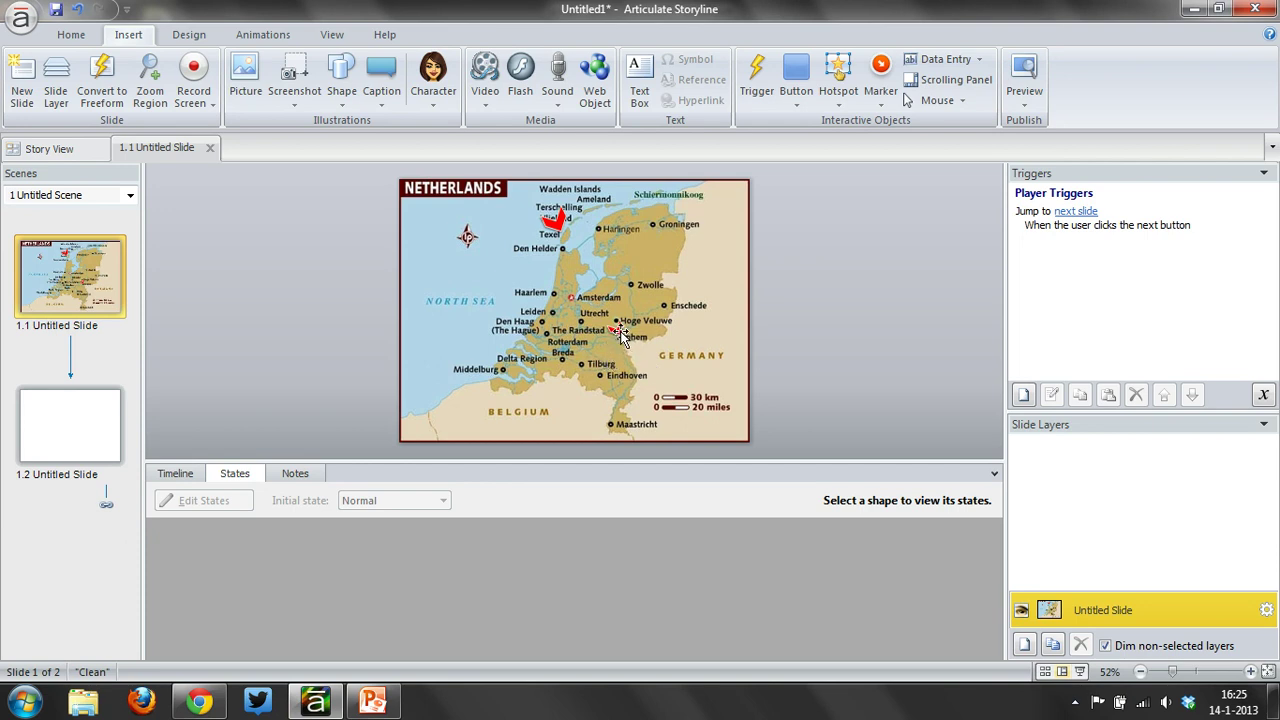
# Select the Arnhem chevron and view its Normal and Hover states on the slide
pyautogui.click(617, 331)
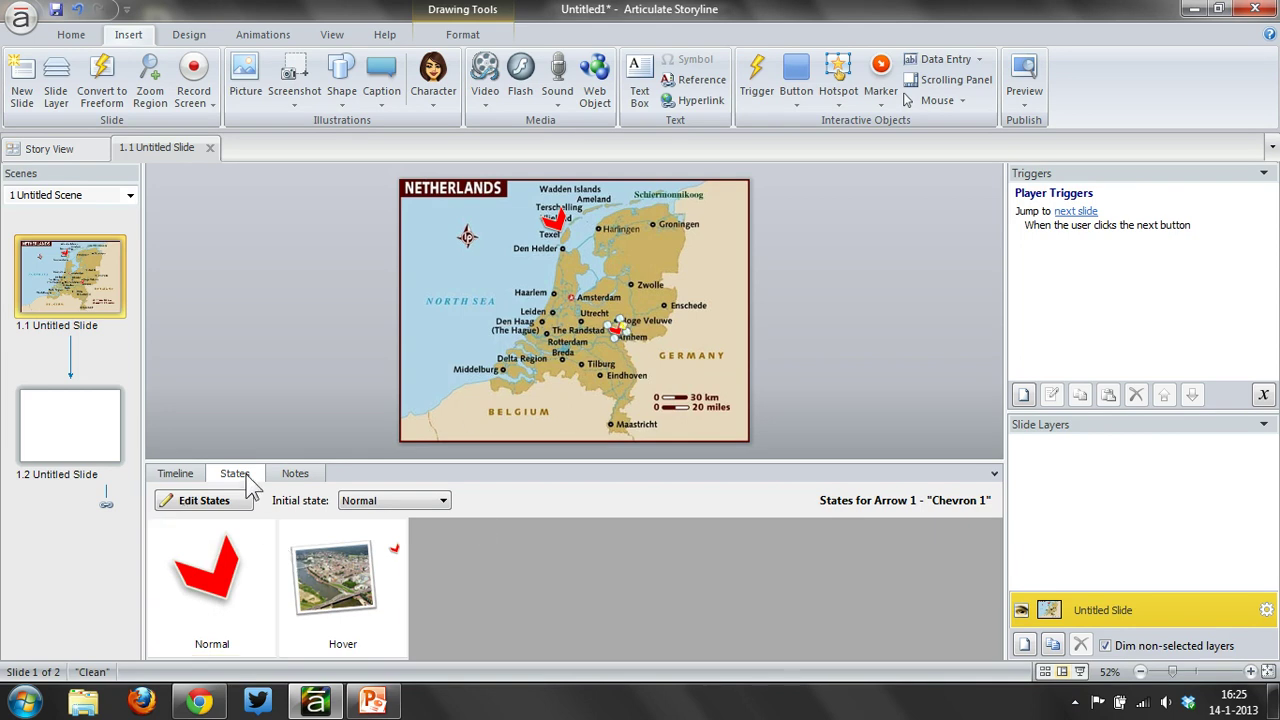
pyautogui.click(177, 474)
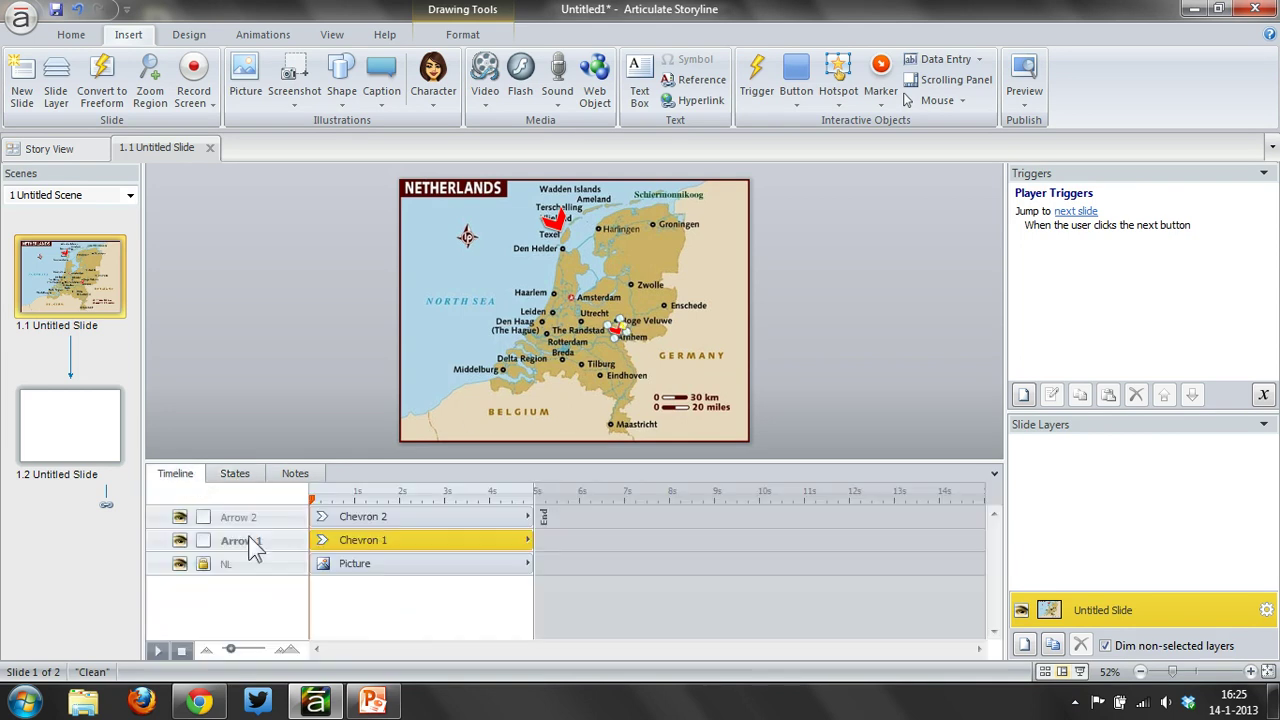
pyautogui.click(240, 475)
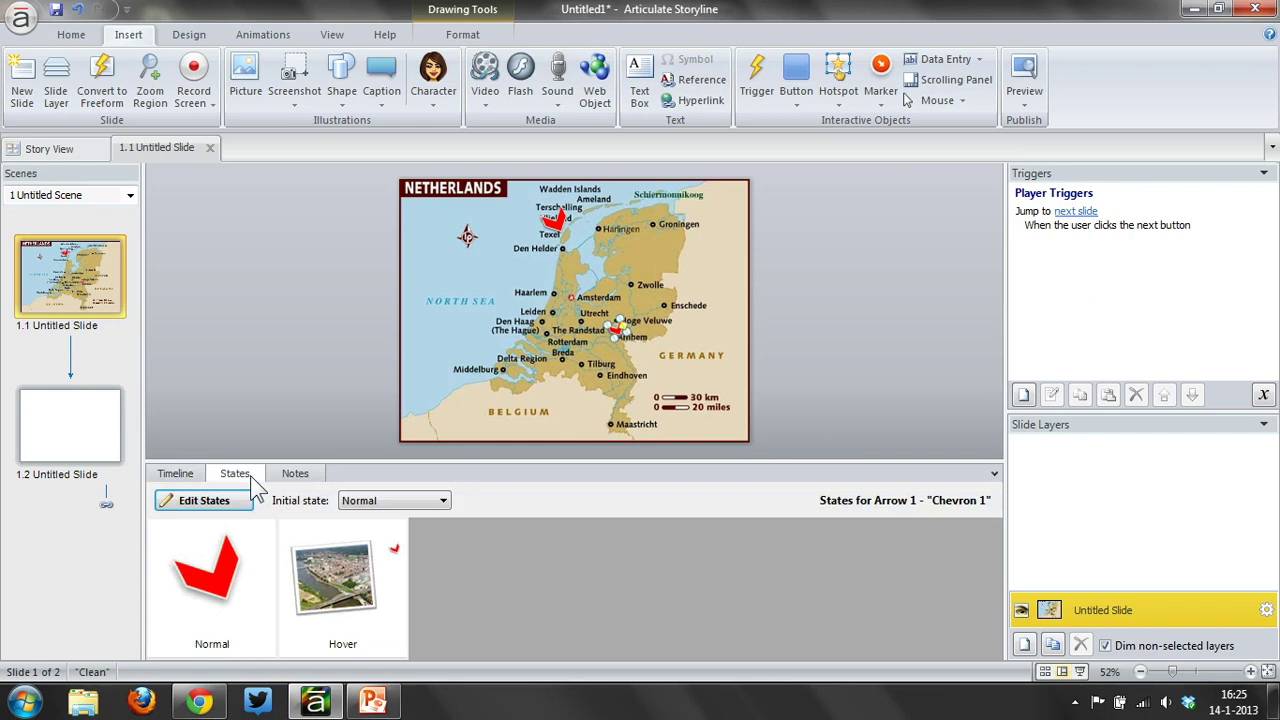
pyautogui.click(350, 600)
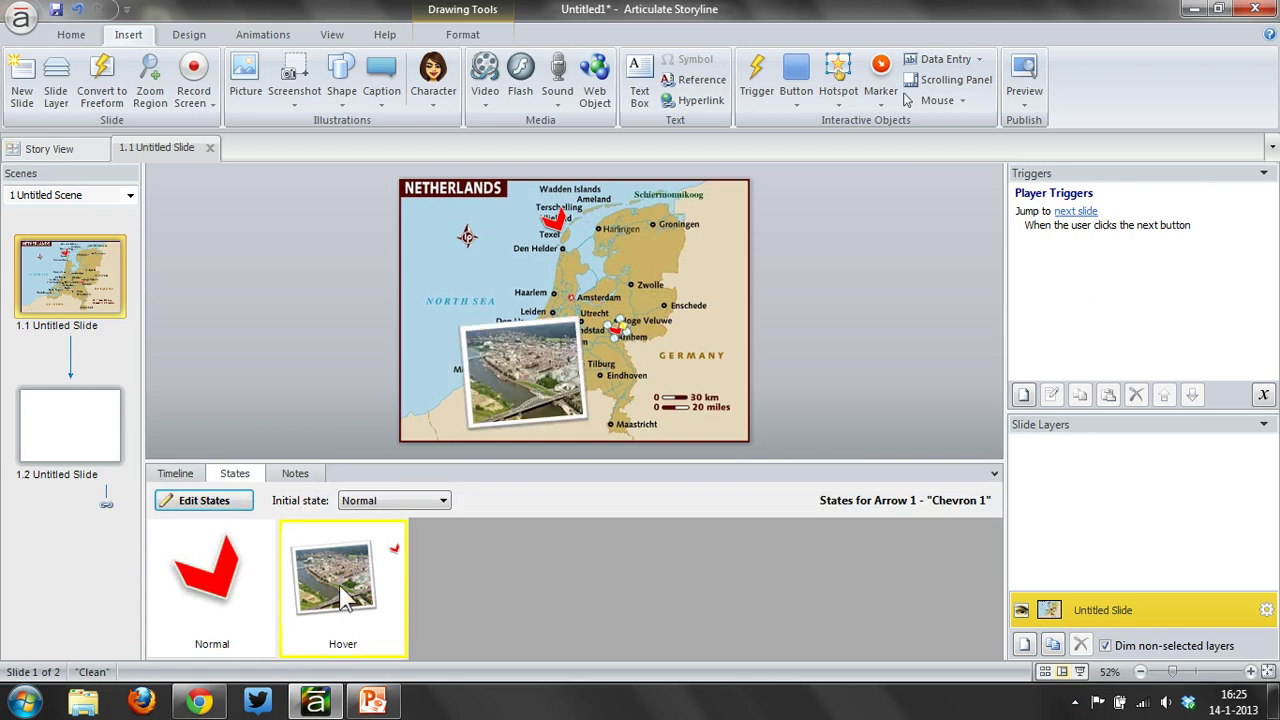
# Browse the built-in names in Add State, cancel without adding a state, and preview the slide
pyautogui.click(240, 505)
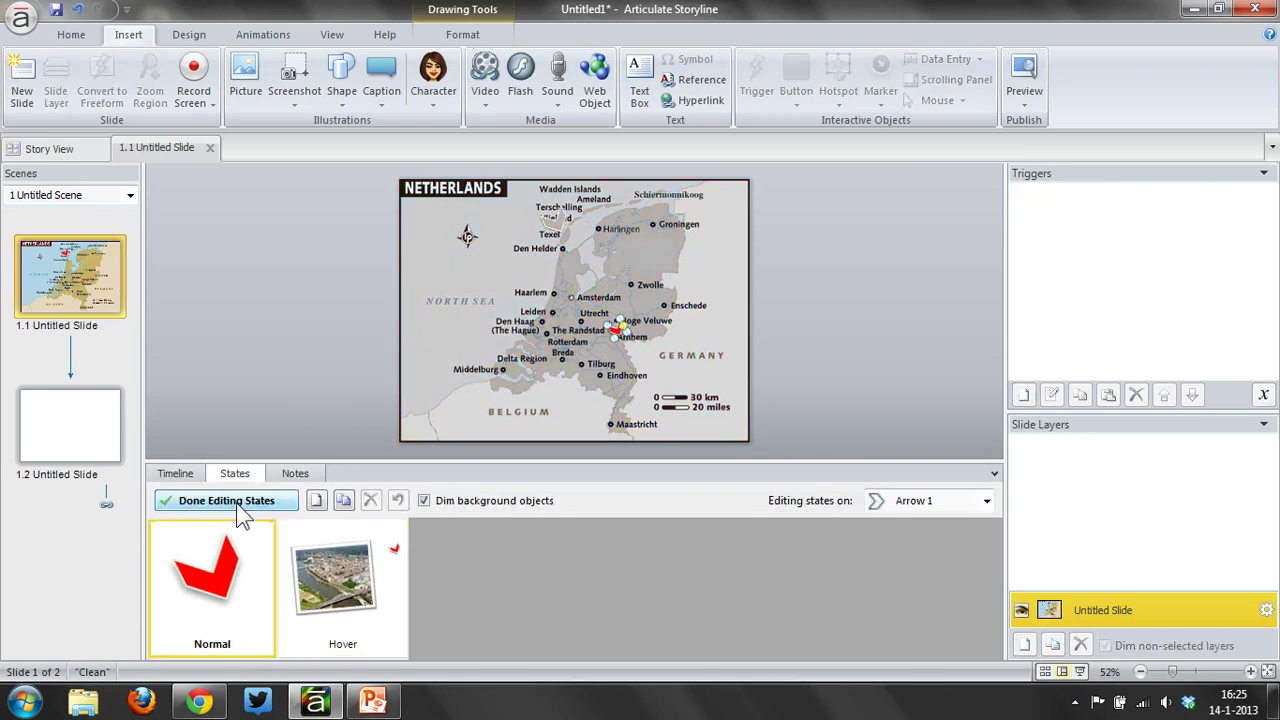
pyautogui.click(318, 503)
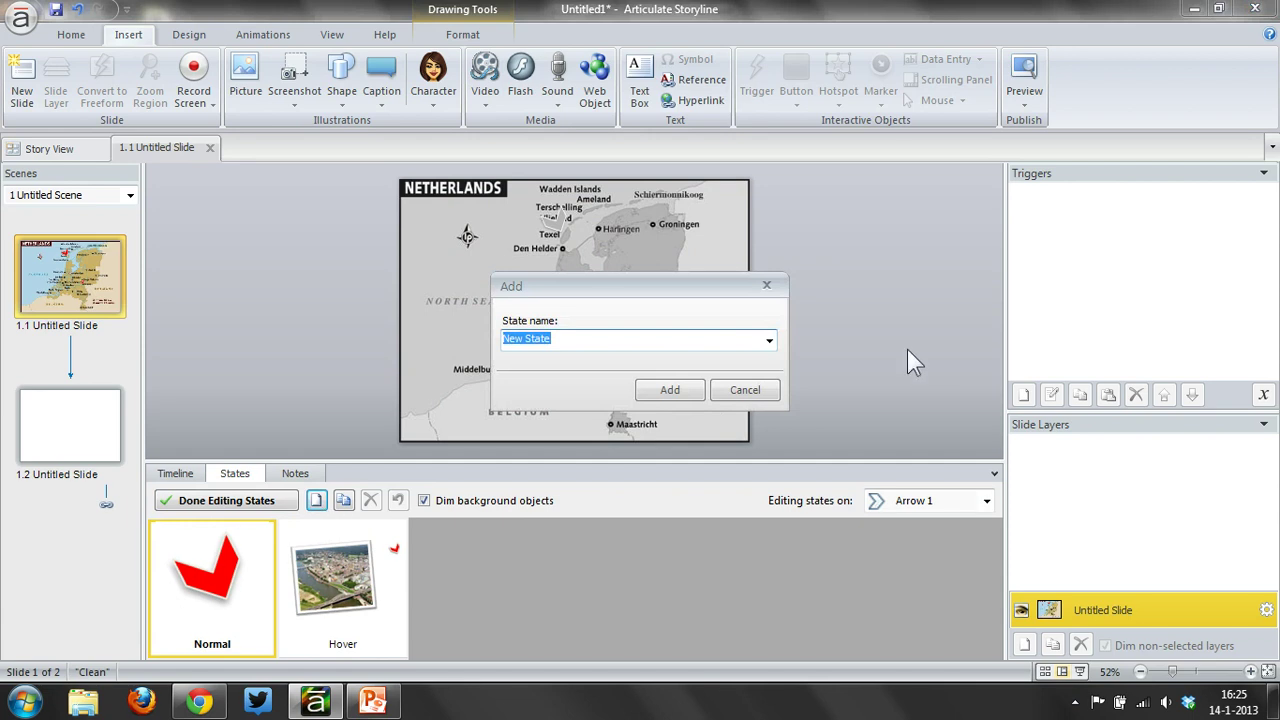
pyautogui.click(769, 340)
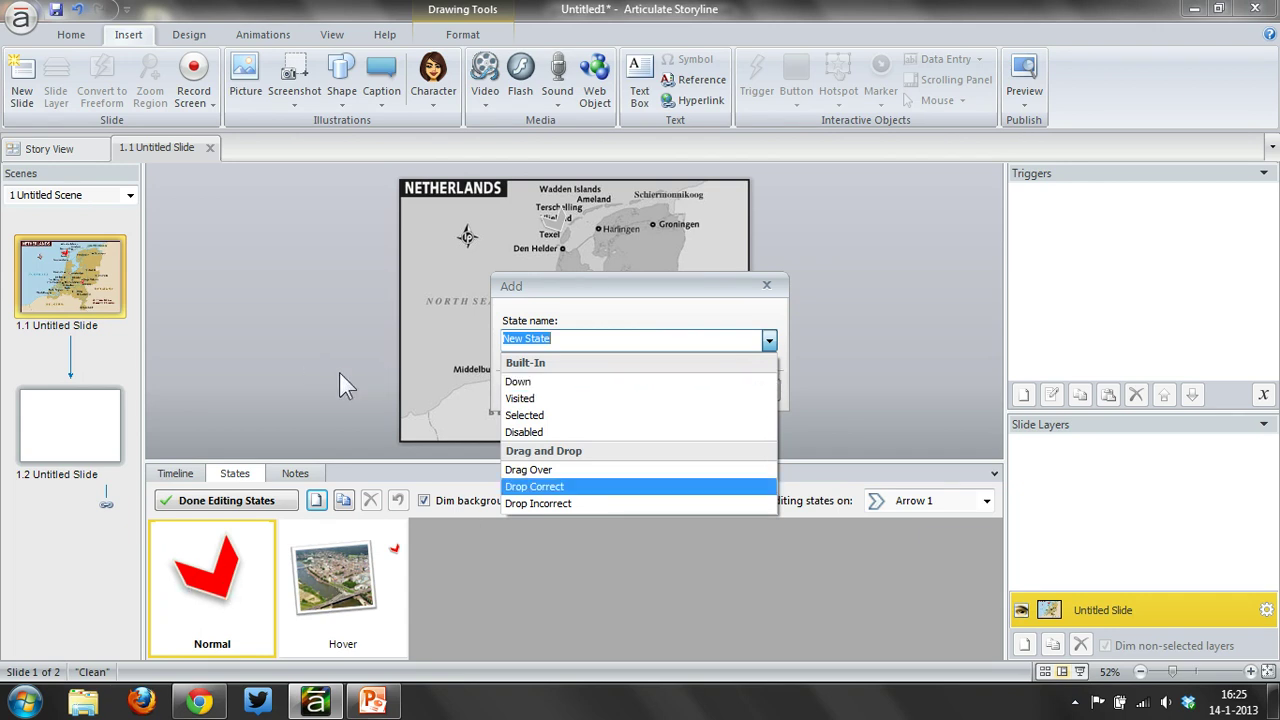
pyautogui.click(388, 377)
pyautogui.click(772, 390)
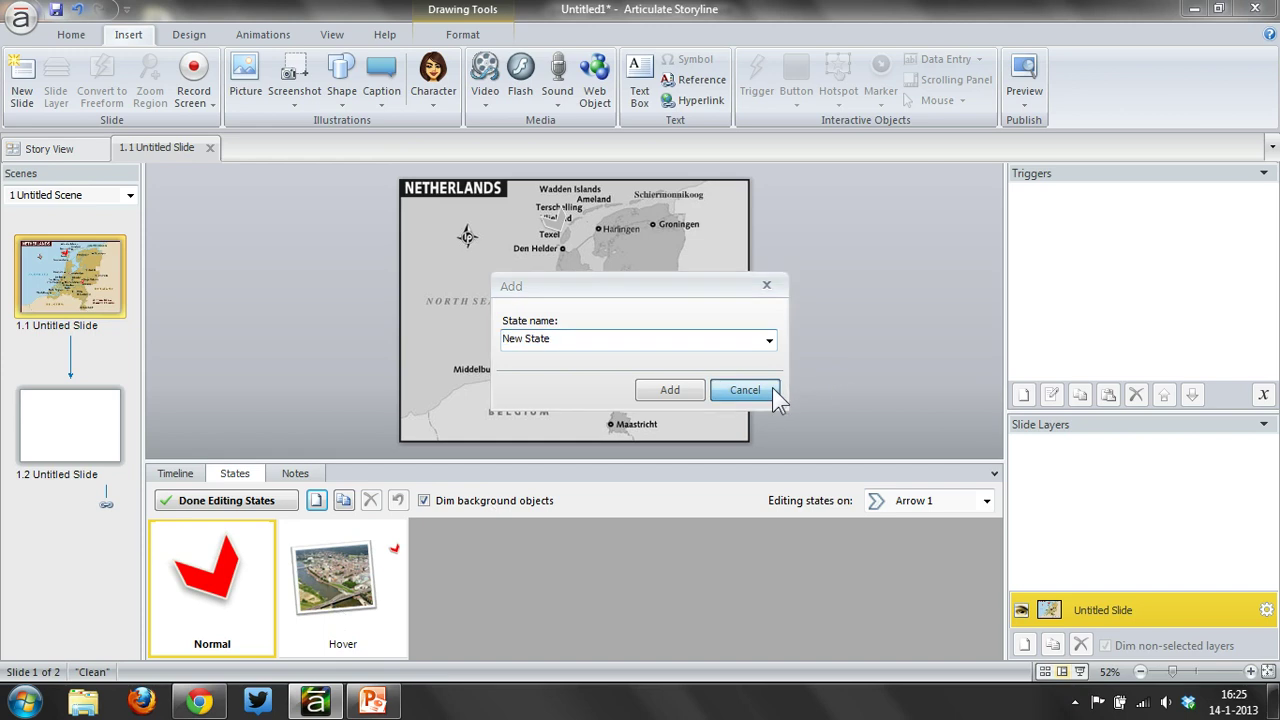
pyautogui.click(1083, 674)
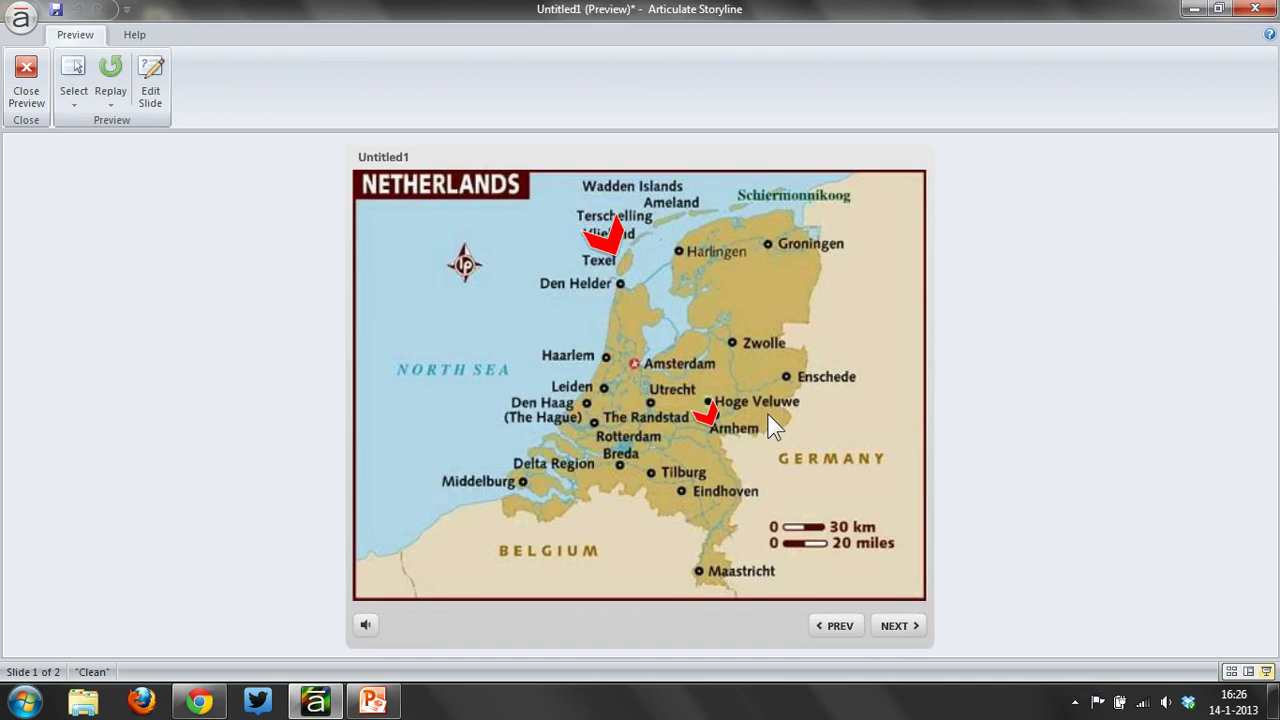
# Check that the Arnhem marker shows its aerial city photo in preview, then close the preview
pyautogui.click(716, 415)
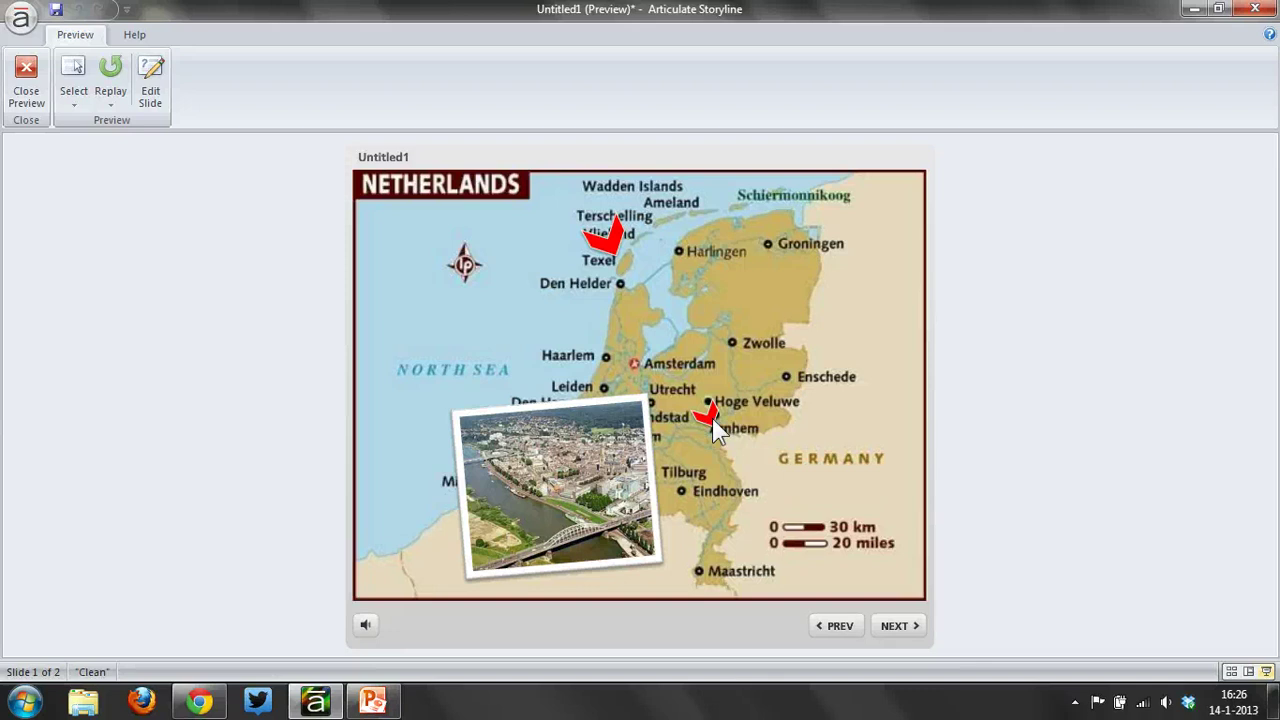
pyautogui.click(26, 85)
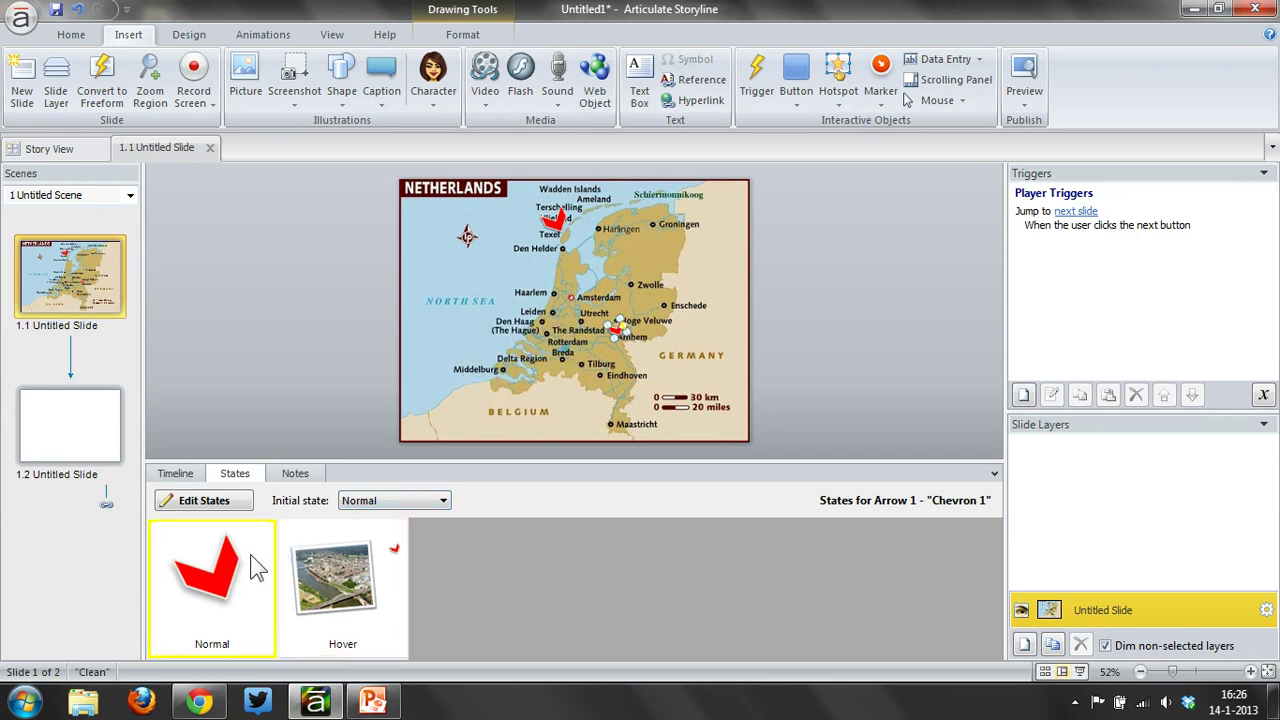
# Add the Arnhem chevron to a new button set named 'Arnhem' and reselect it to check its states
pyautogui.click(595, 350)
pyautogui.click(616, 330)
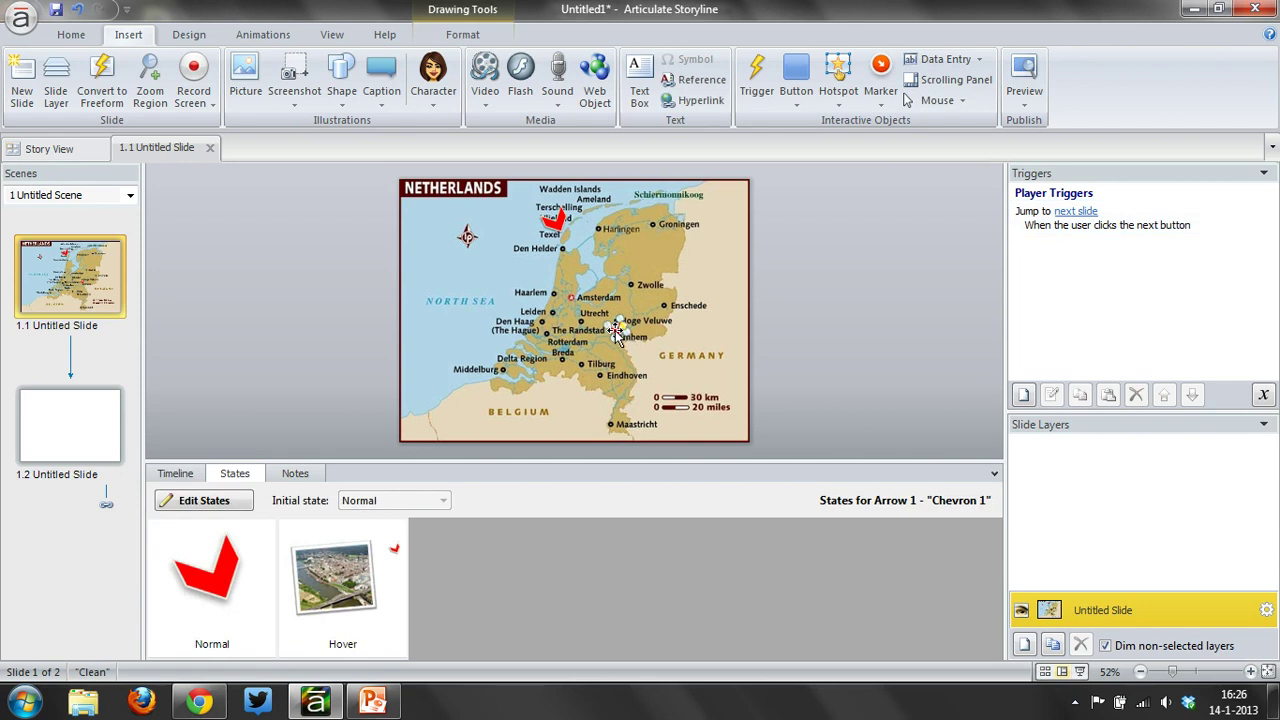
pyautogui.rightClick(617, 333)
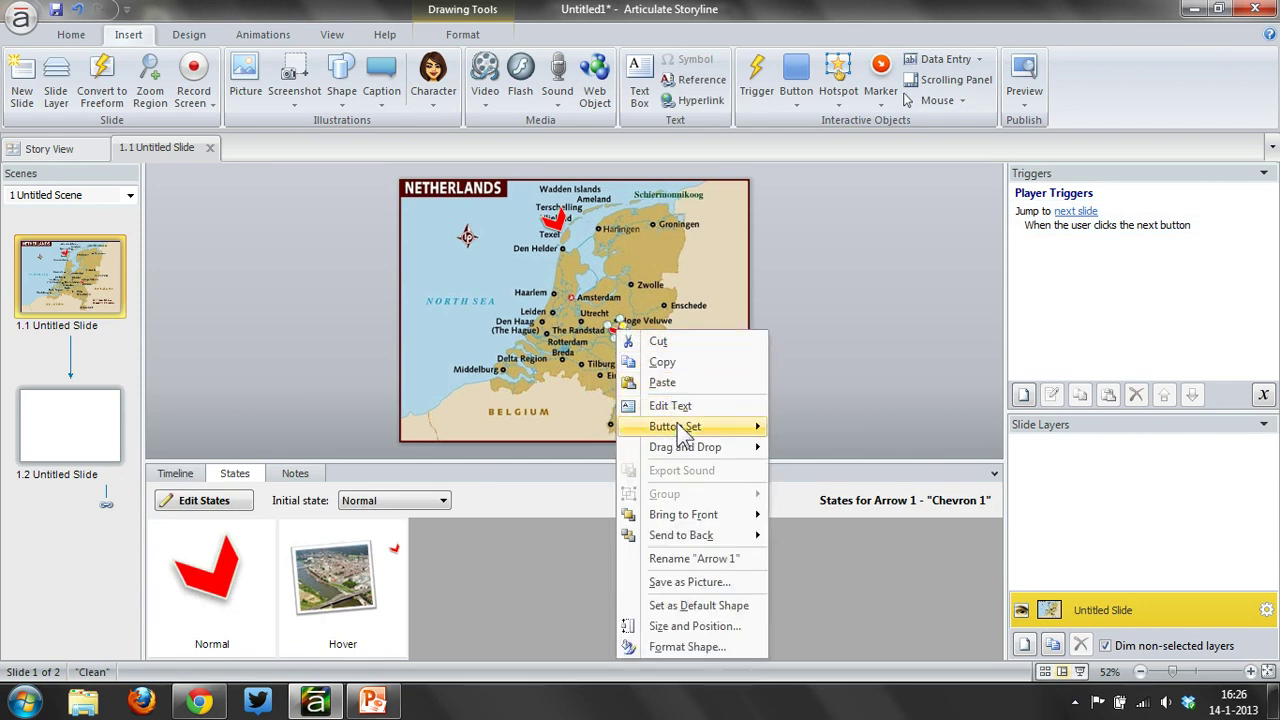
pyautogui.moveTo(679, 428)
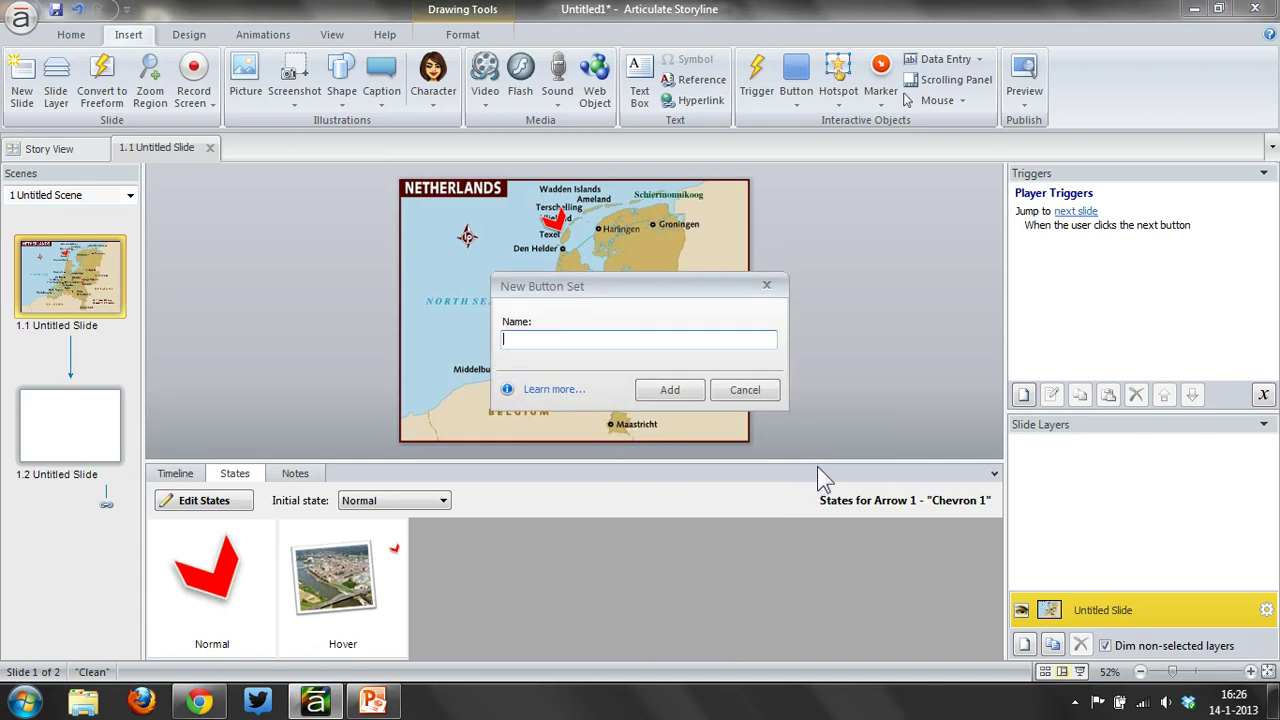
pyautogui.write('Arnhem')
pyautogui.click(648, 394)
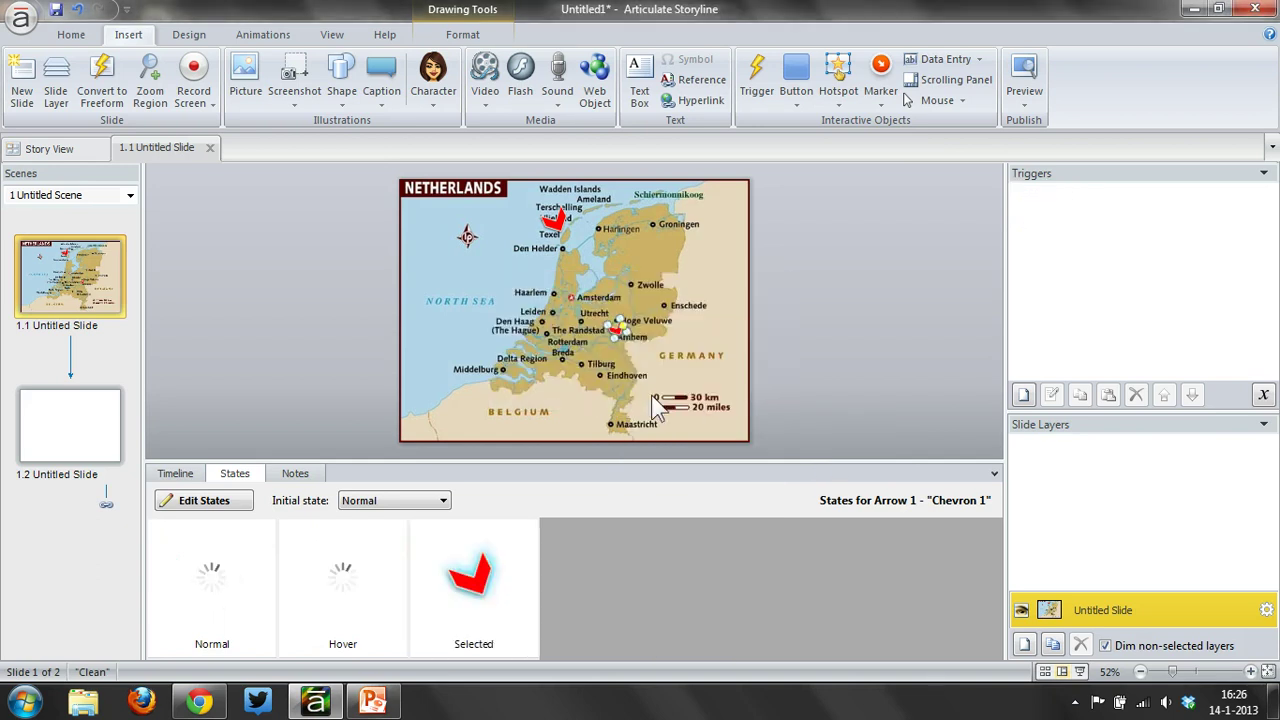
pyautogui.click(792, 378)
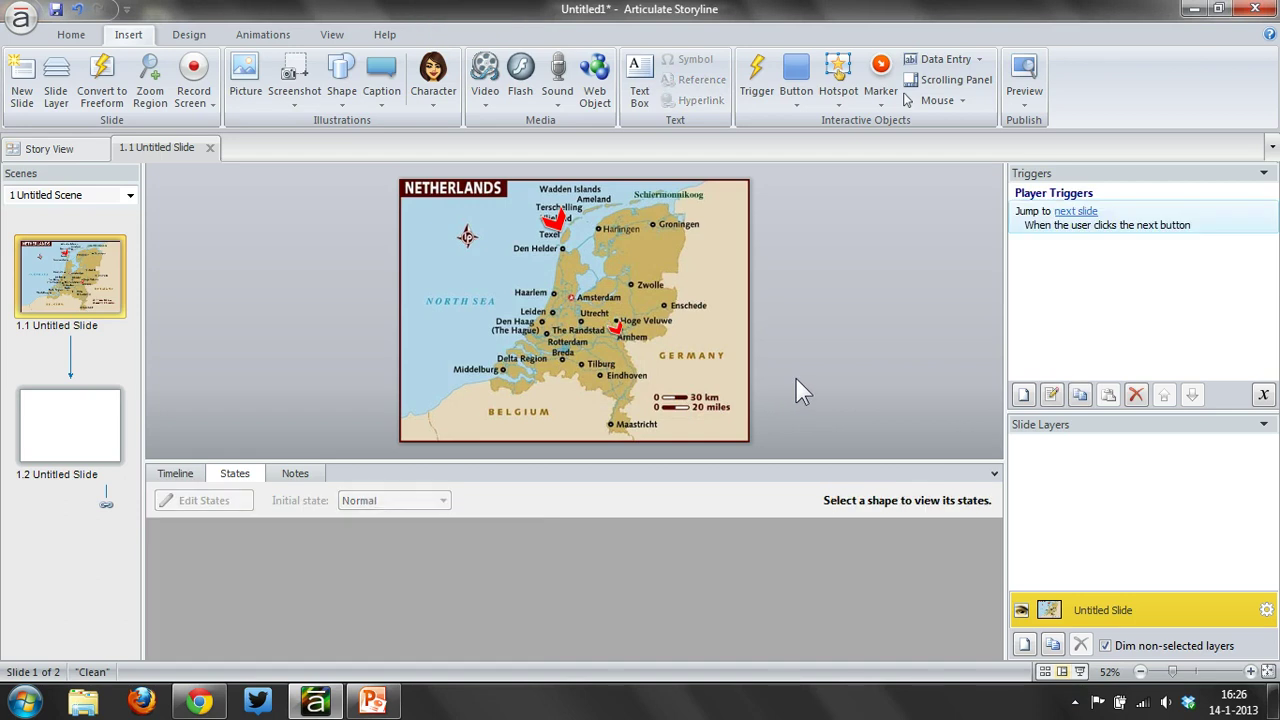
pyautogui.click(607, 337)
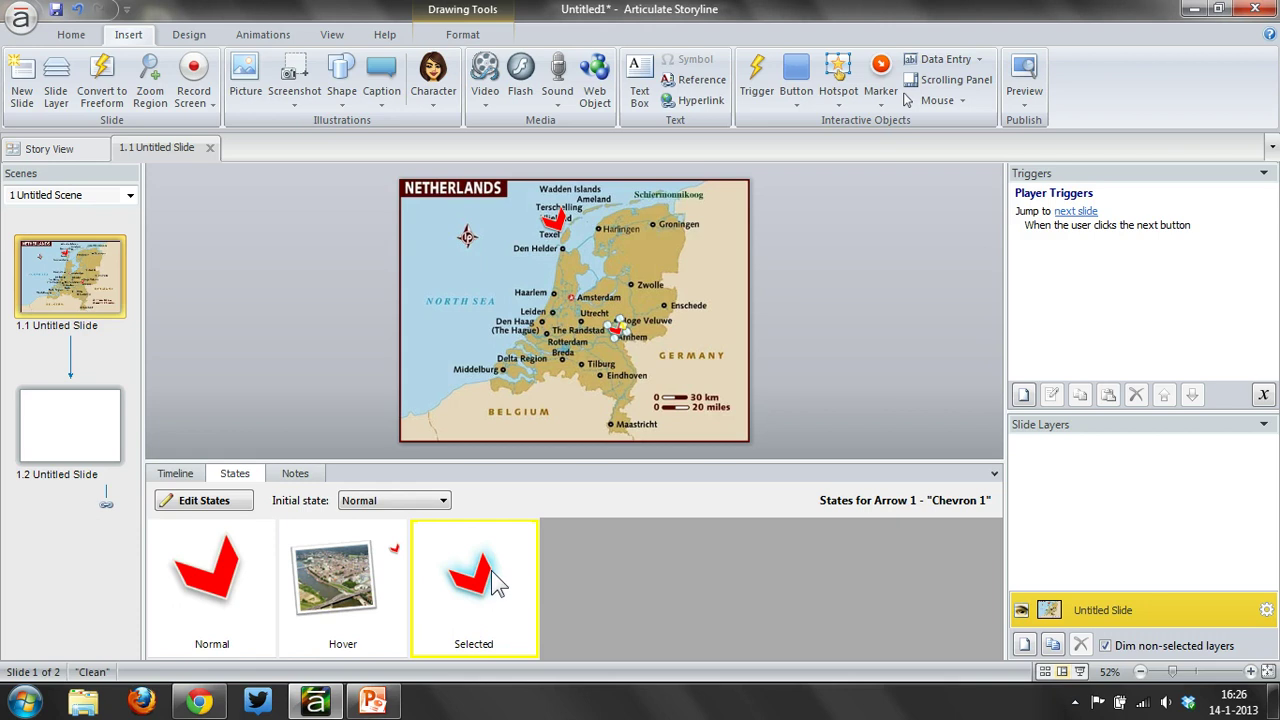
# Preview the slide again, verify the Arnhem photo popup, and return to the editor
pyautogui.click(1080, 672)
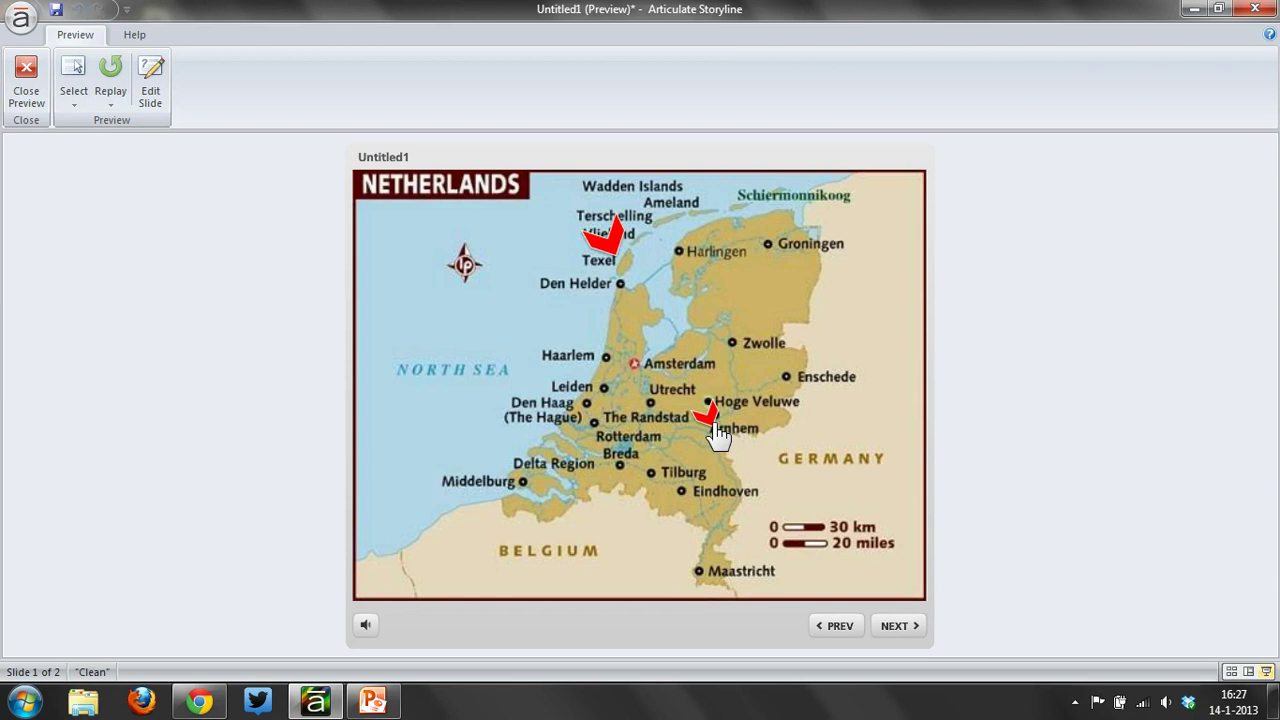
pyautogui.click(716, 428)
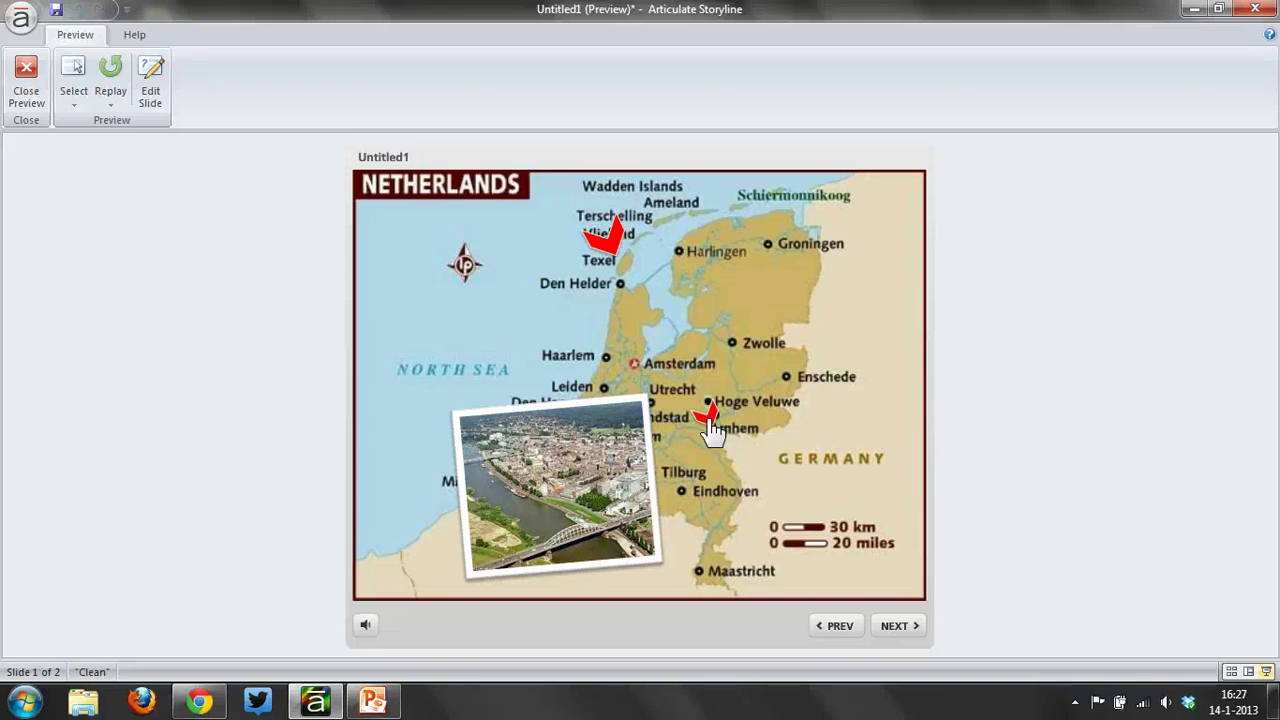
pyautogui.click(34, 81)
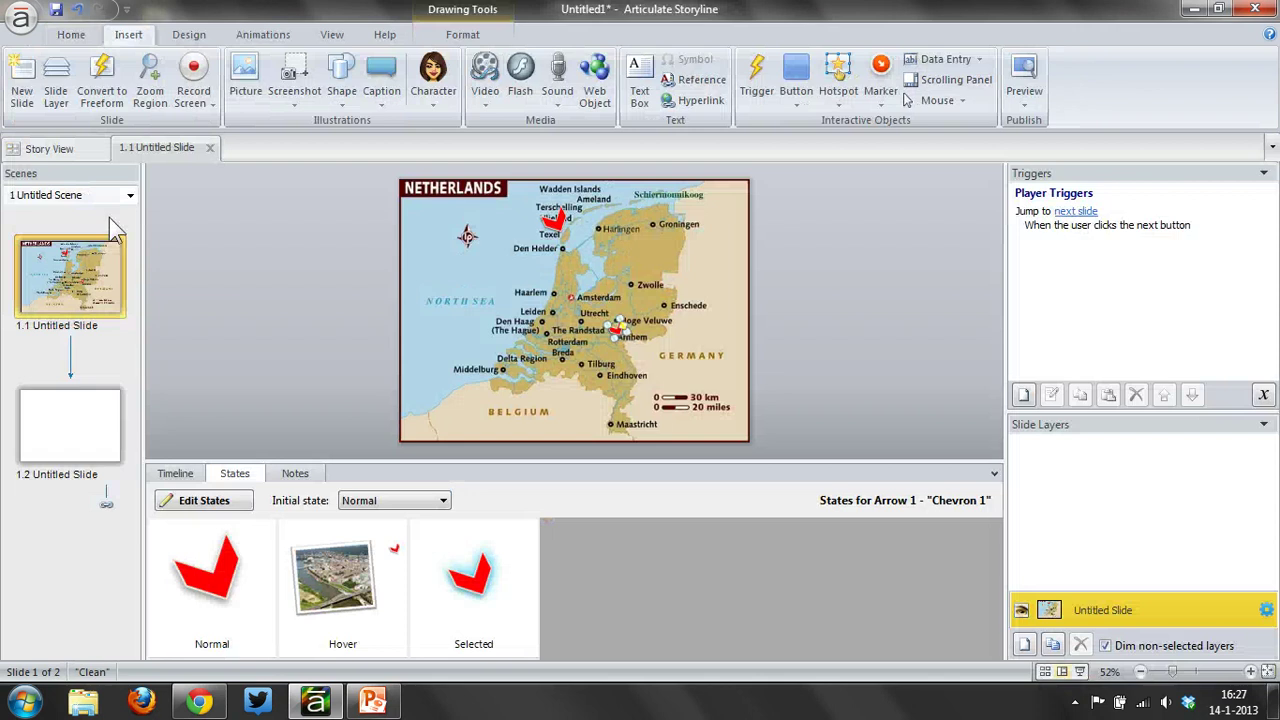
# Add a built-in Hover state to the Texel chevron
pyautogui.click(560, 223)
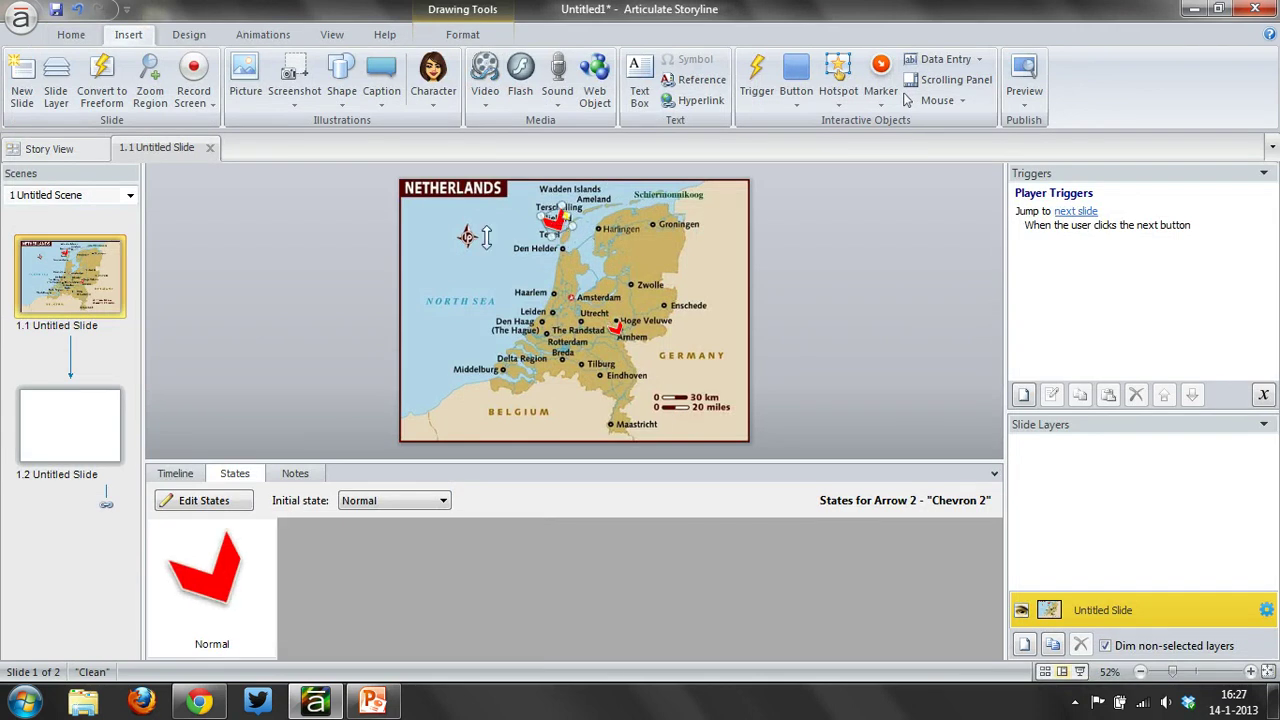
pyautogui.click(232, 502)
pyautogui.click(316, 500)
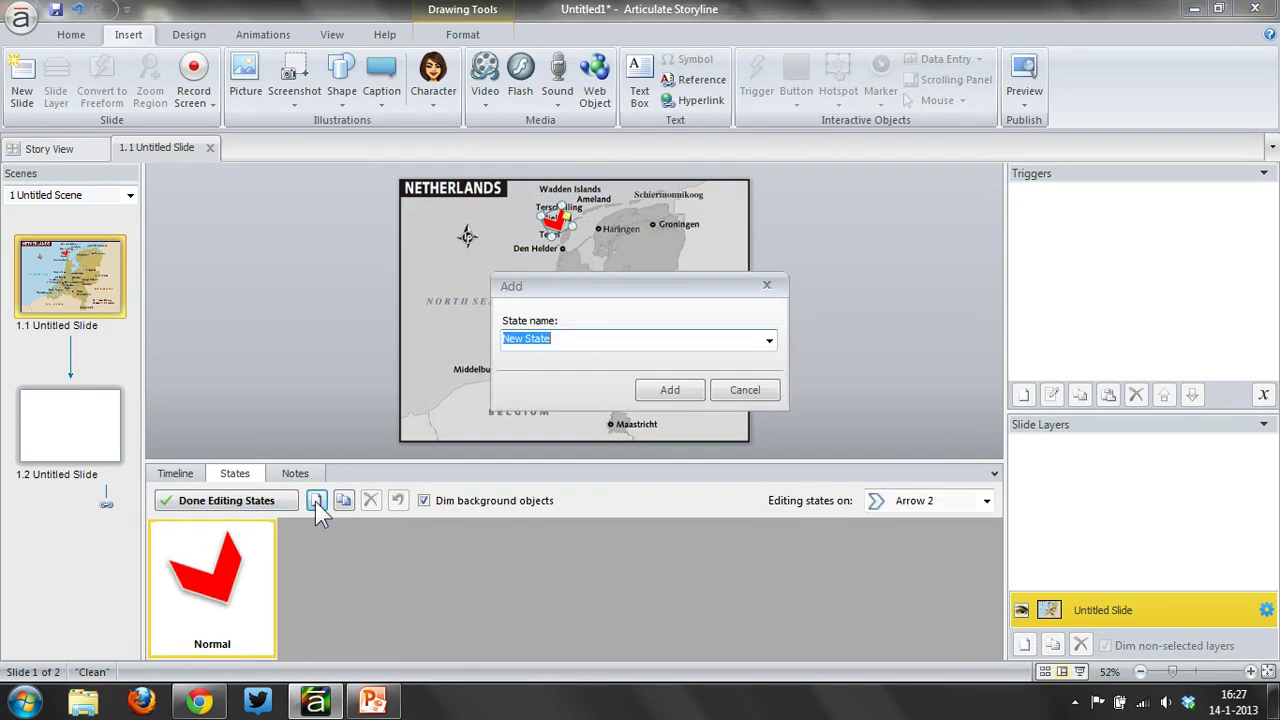
pyautogui.click(771, 341)
pyautogui.click(750, 381)
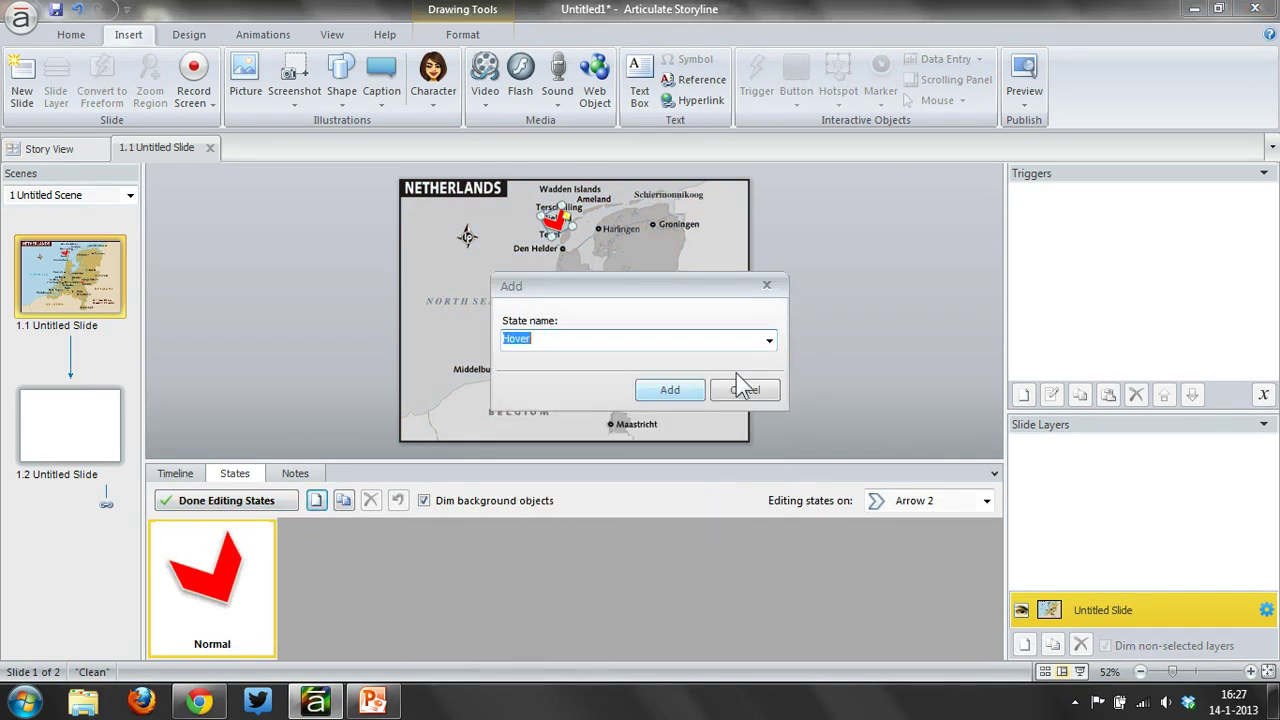
pyautogui.click(687, 392)
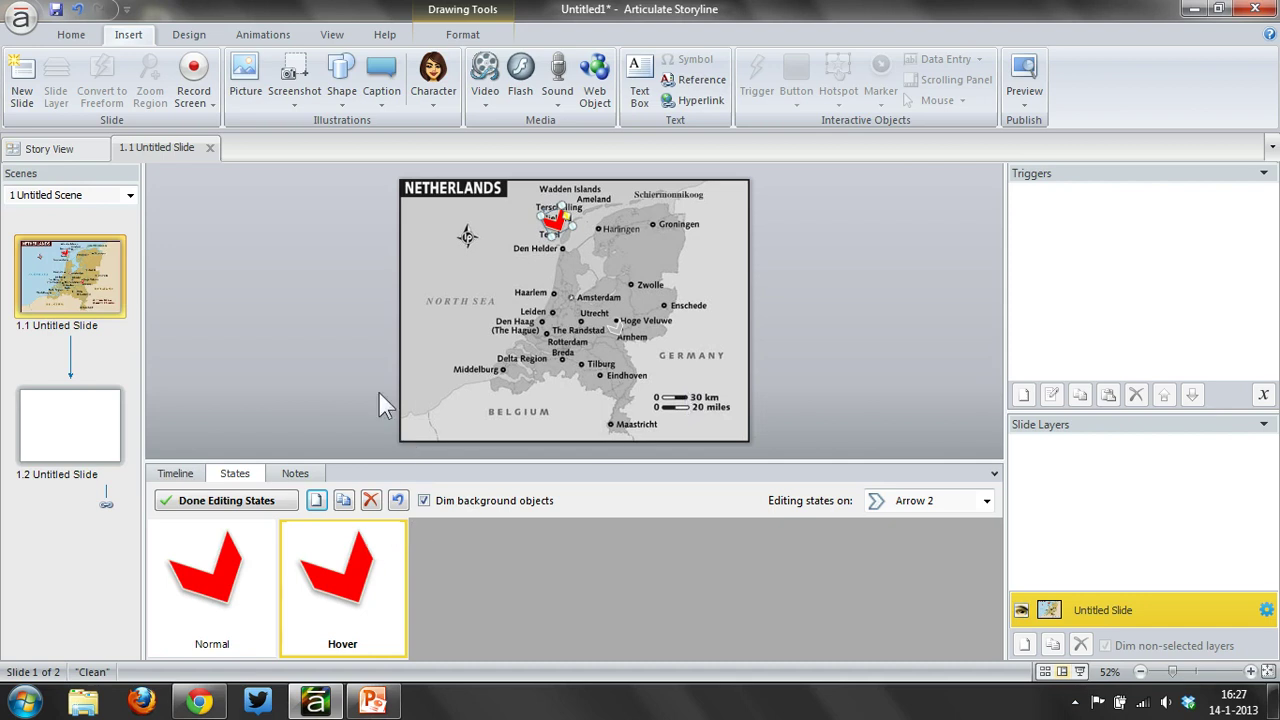
# Paste the lighthouse beach photo into the Hover state beside Texel and finish editing states
pyautogui.hotkey('ctrl', 'v')
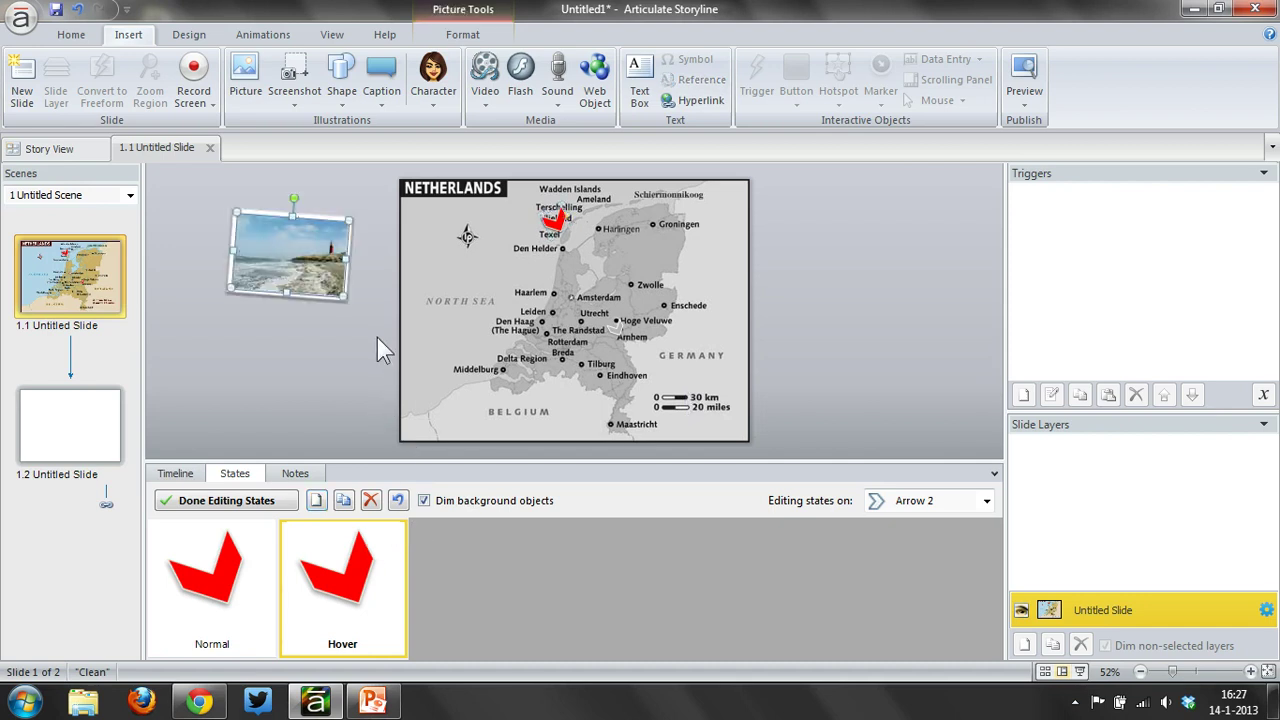
pyautogui.moveTo(322, 265); pyautogui.dragTo(680, 268)
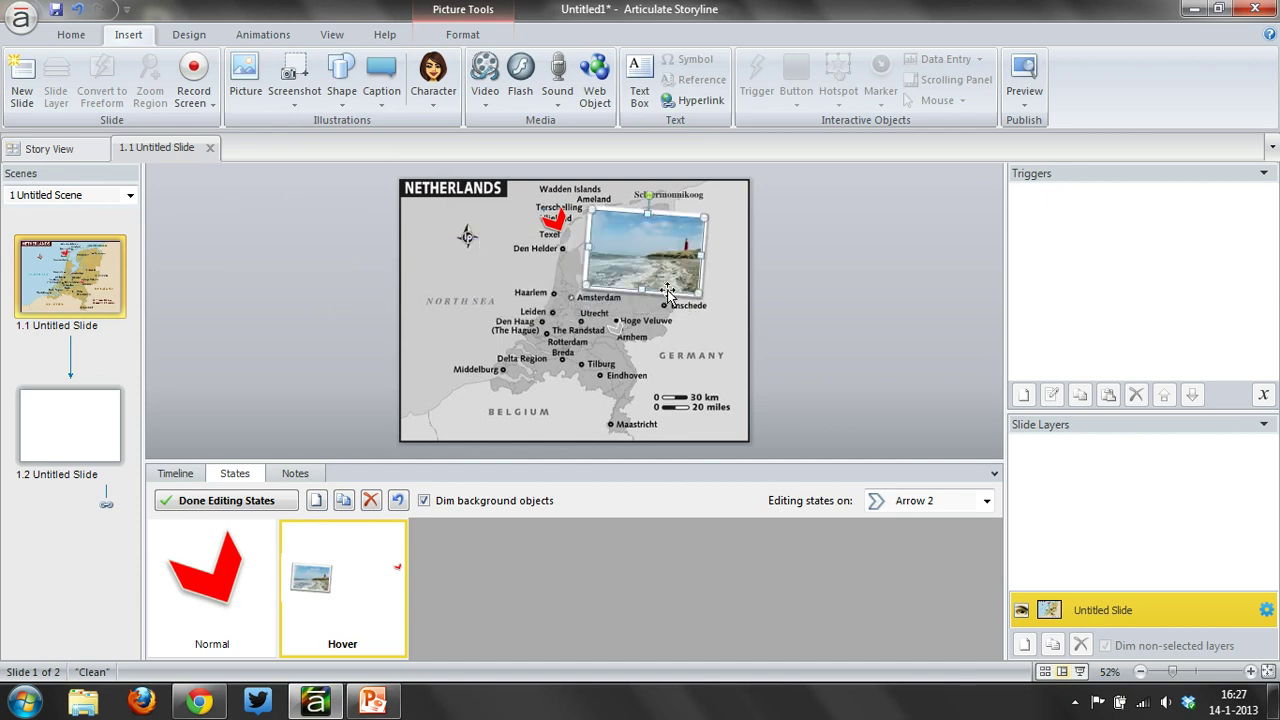
pyautogui.click(390, 305)
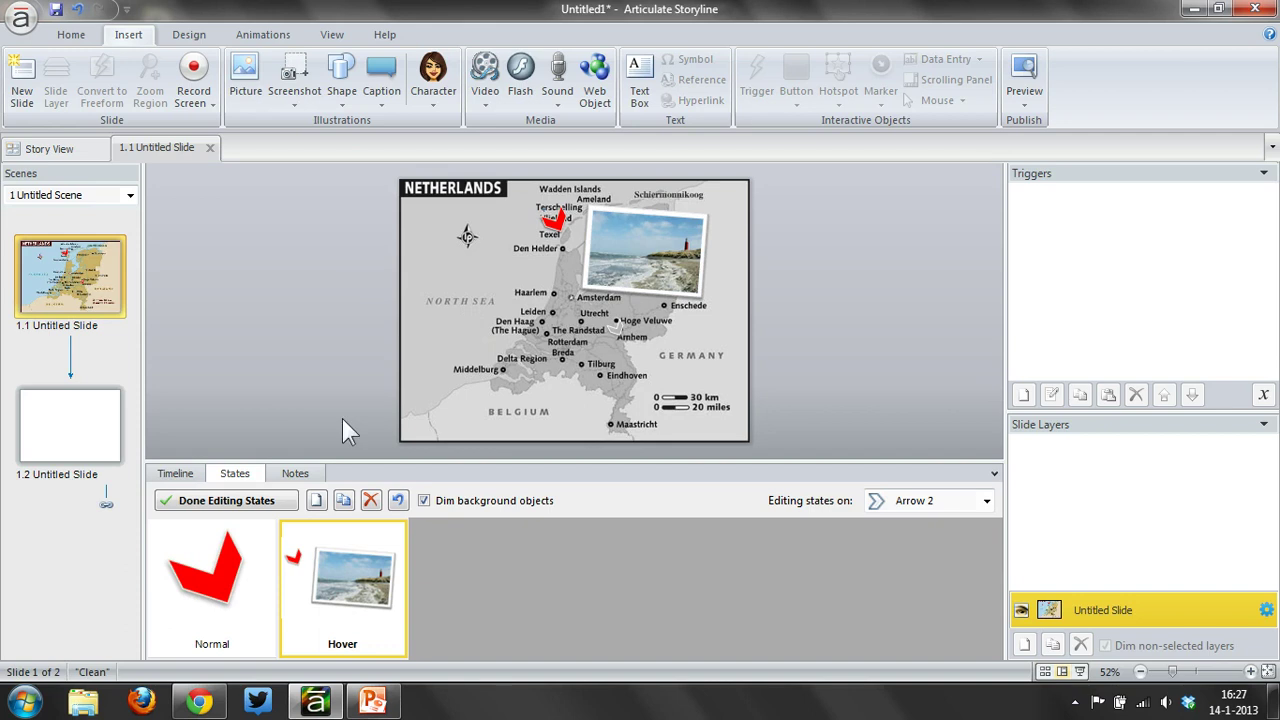
pyautogui.click(268, 500)
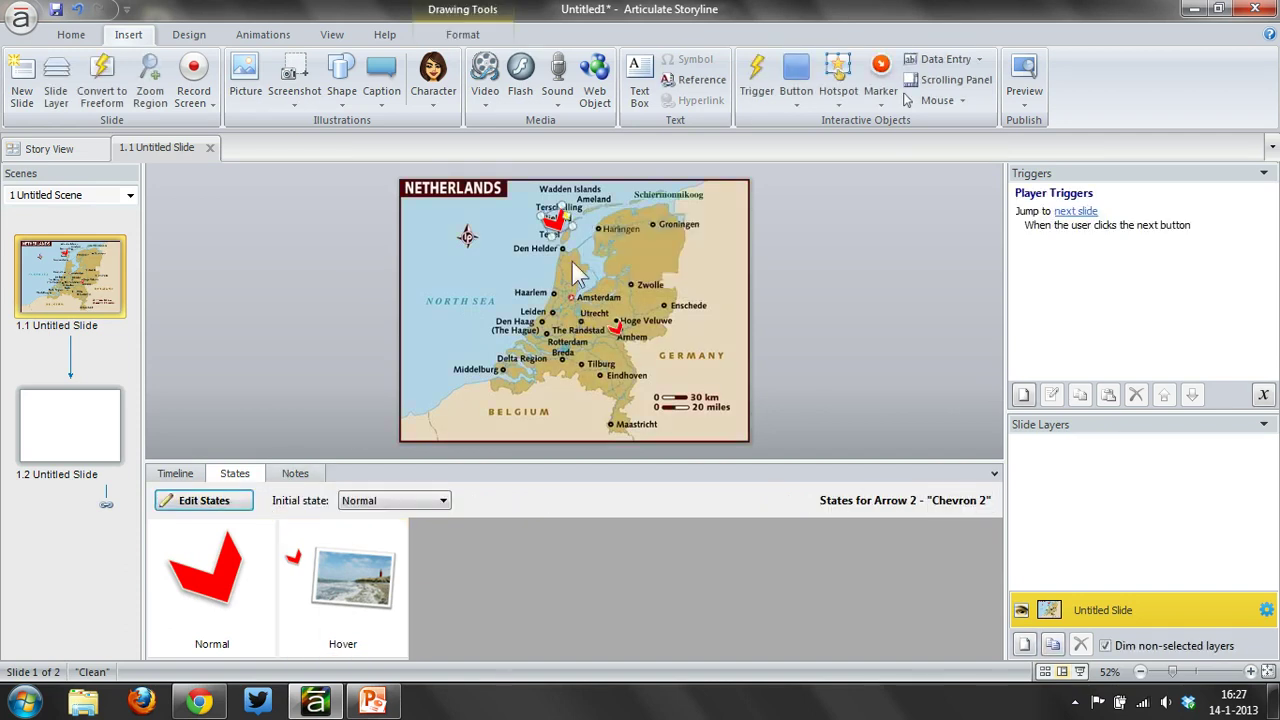
# Put the Texel chevron in a new button set named 'Texel' and preview the slide with F12
pyautogui.rightClick(561, 228)
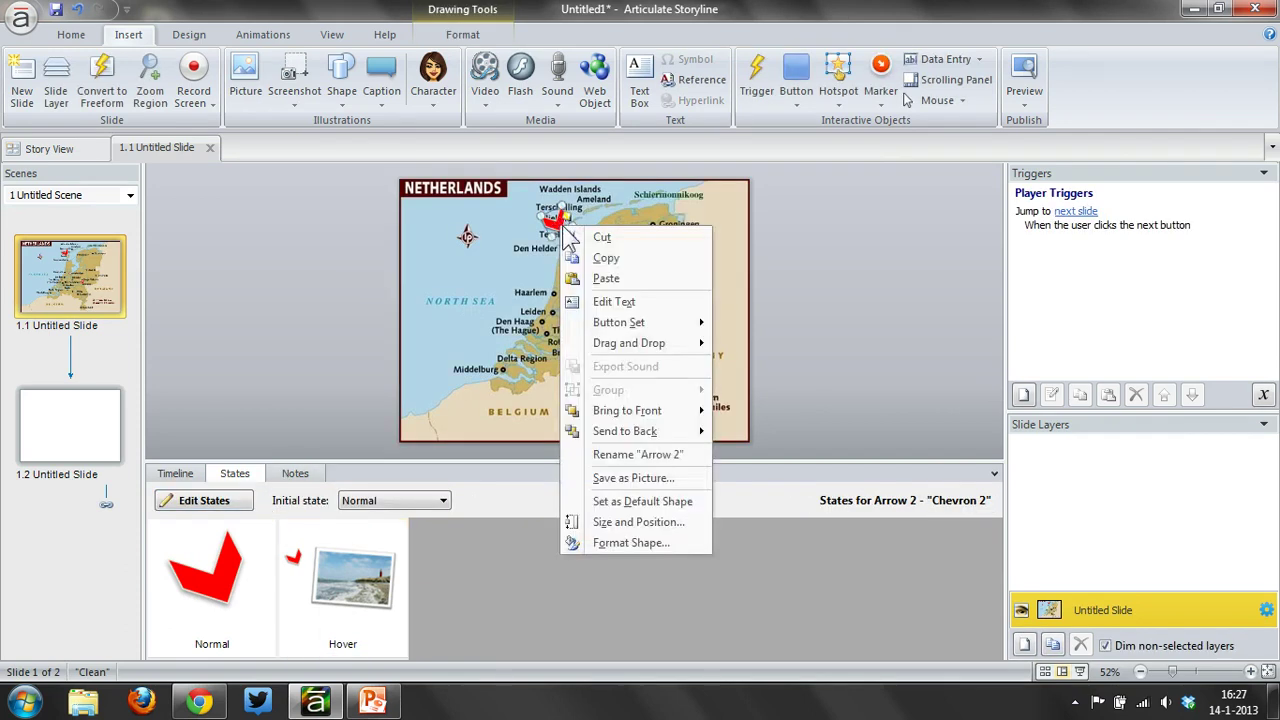
pyautogui.moveTo(655, 330)
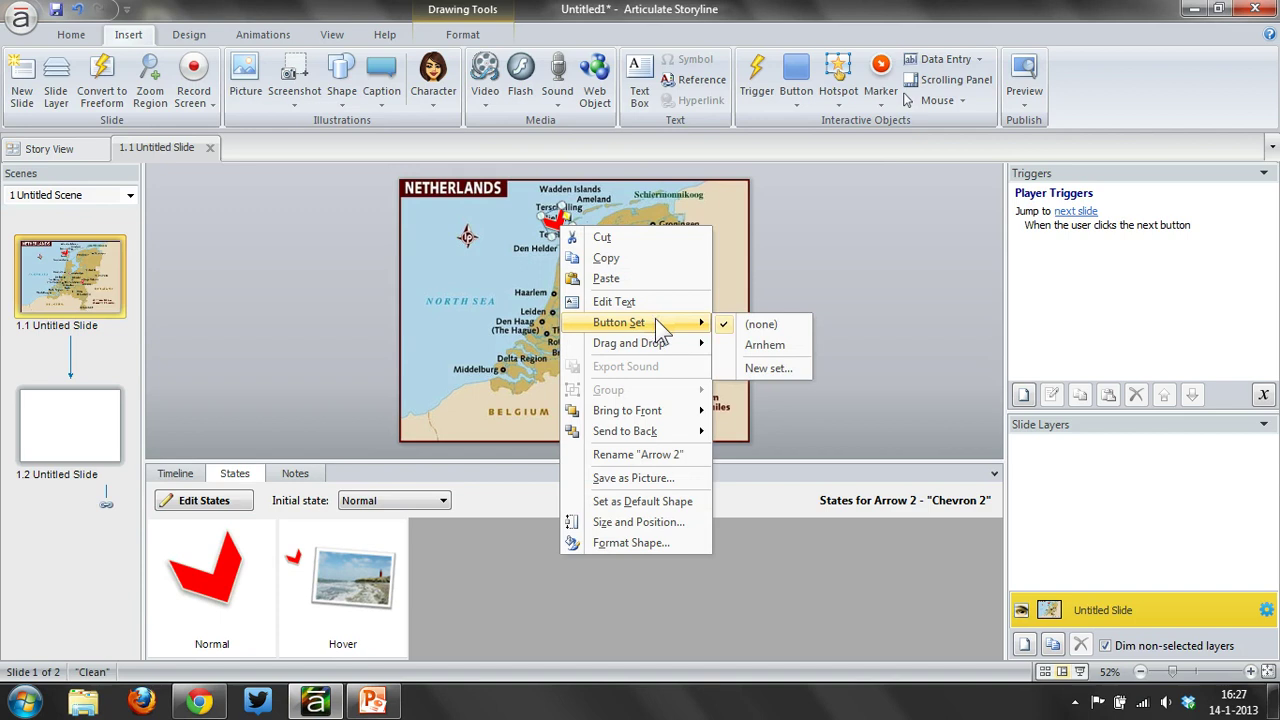
pyautogui.click(760, 366)
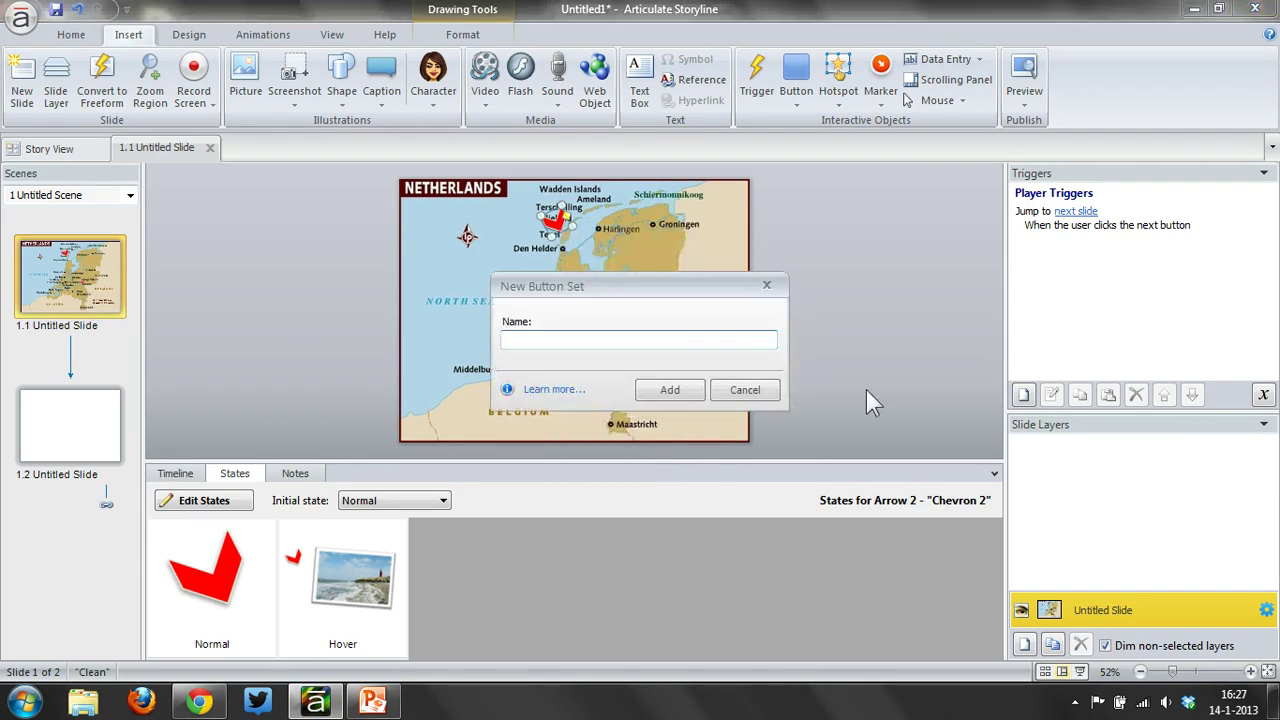
pyautogui.write('Texel')
pyautogui.click(692, 390)
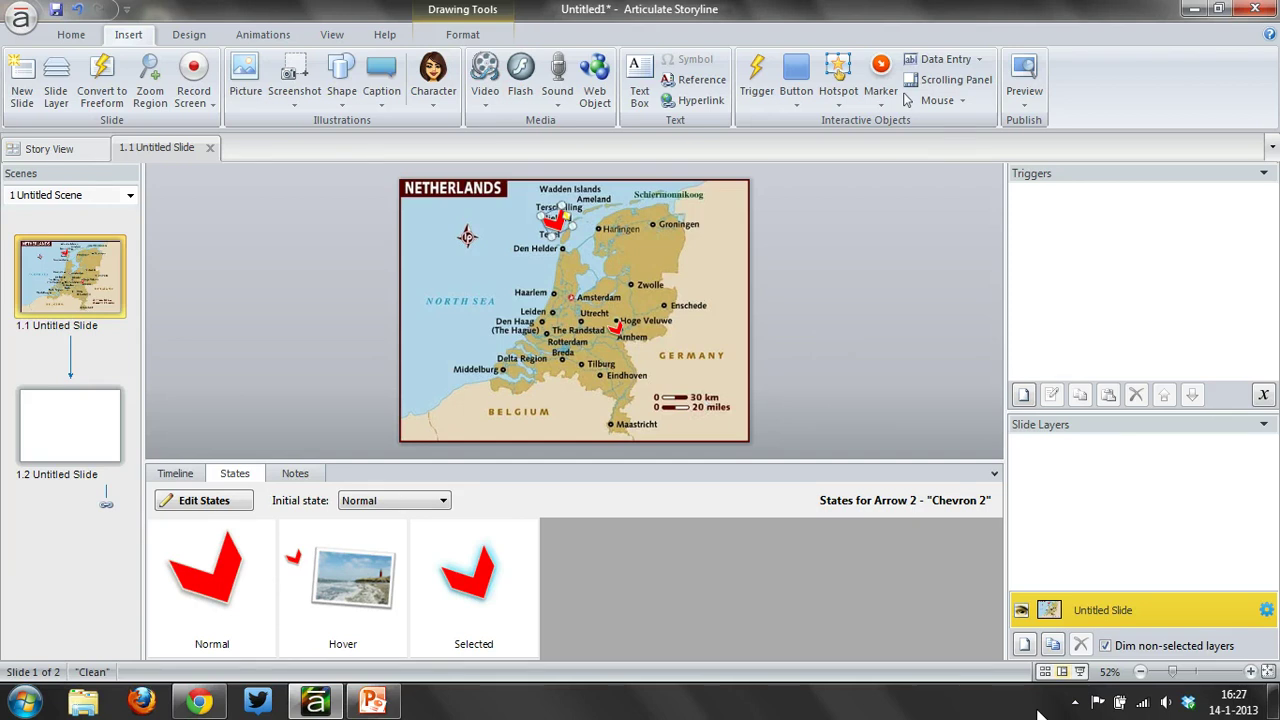
pyautogui.press('F12')
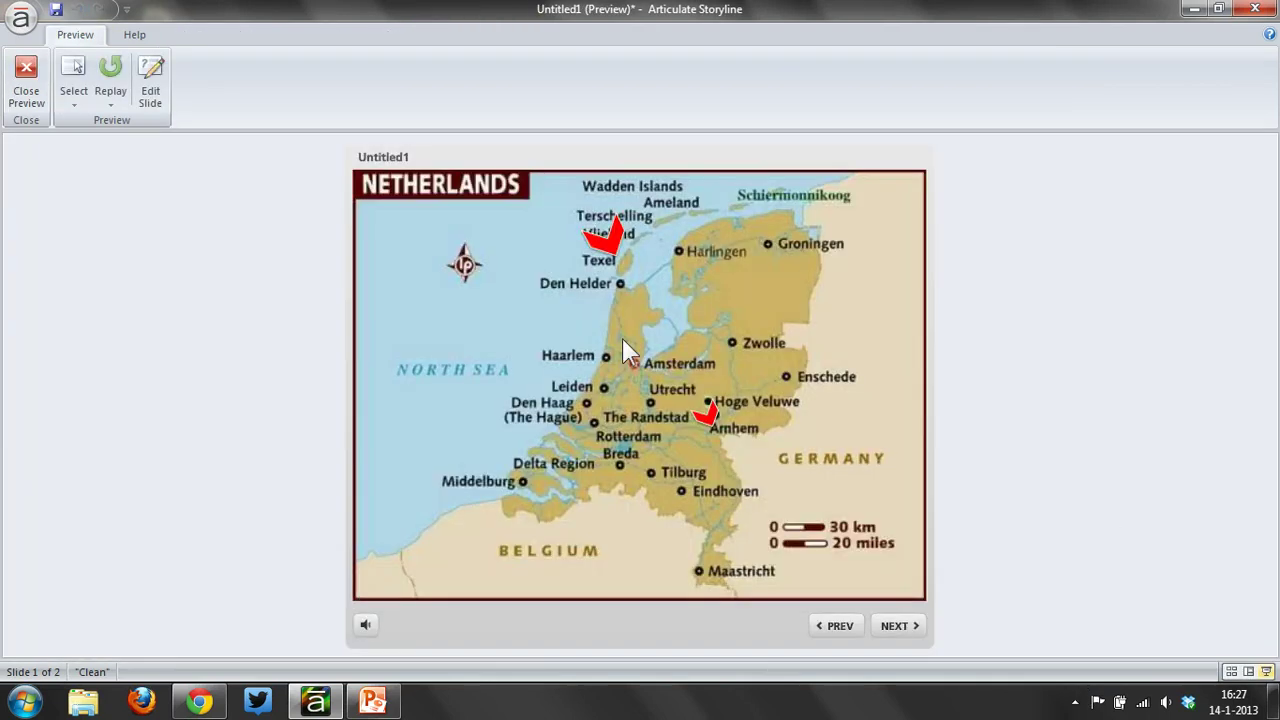
pyautogui.click(609, 254)
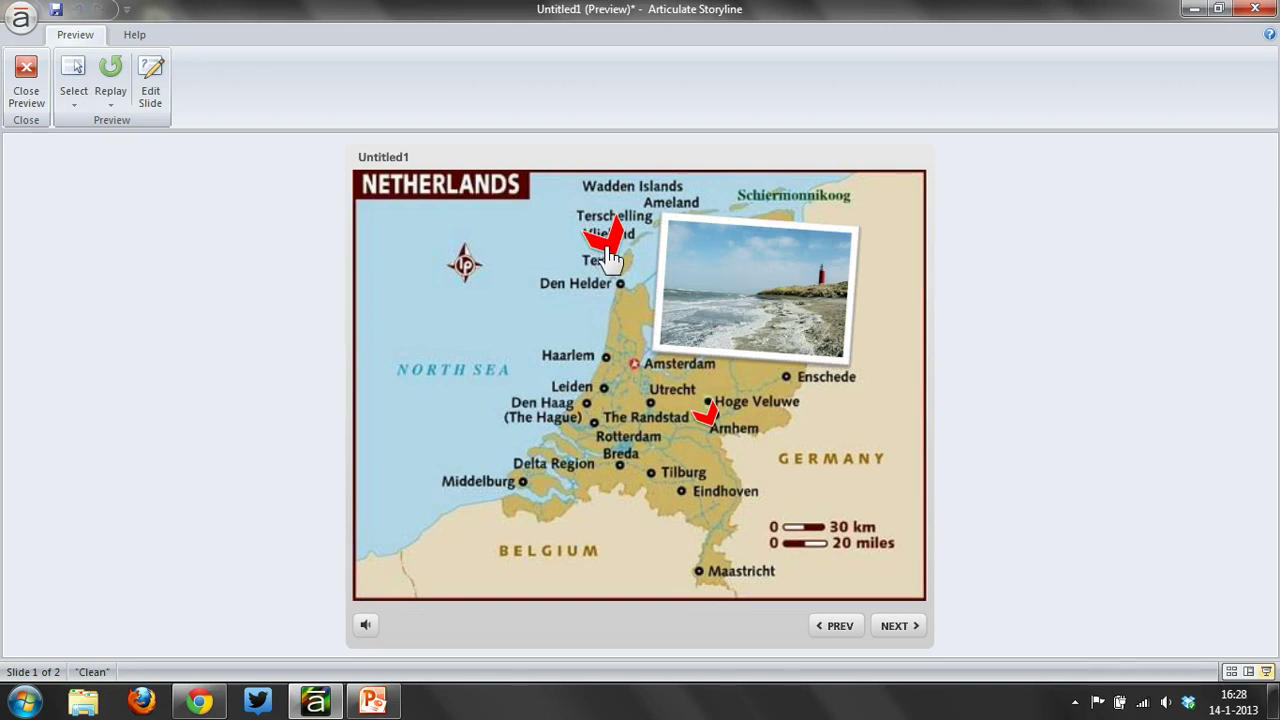
pyautogui.moveTo(709, 425)
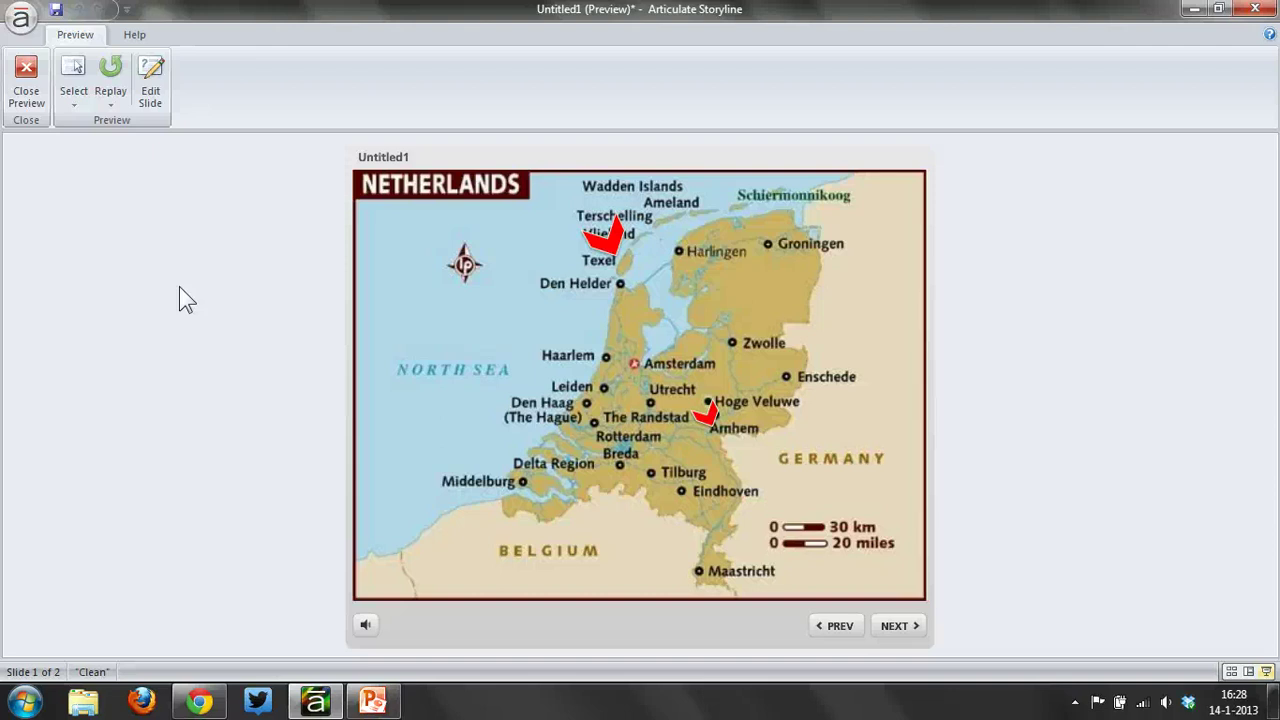
# Close the preview to return to the Netherlands map slide editor
pyautogui.click(22, 68)
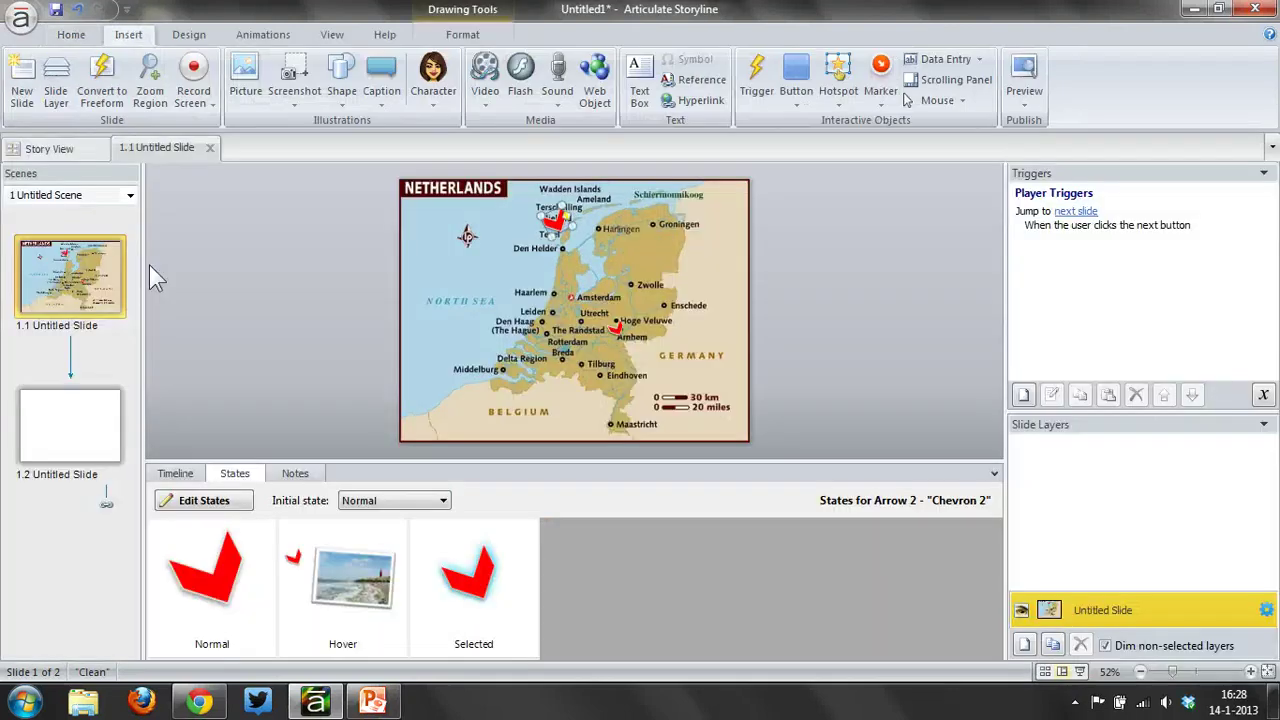